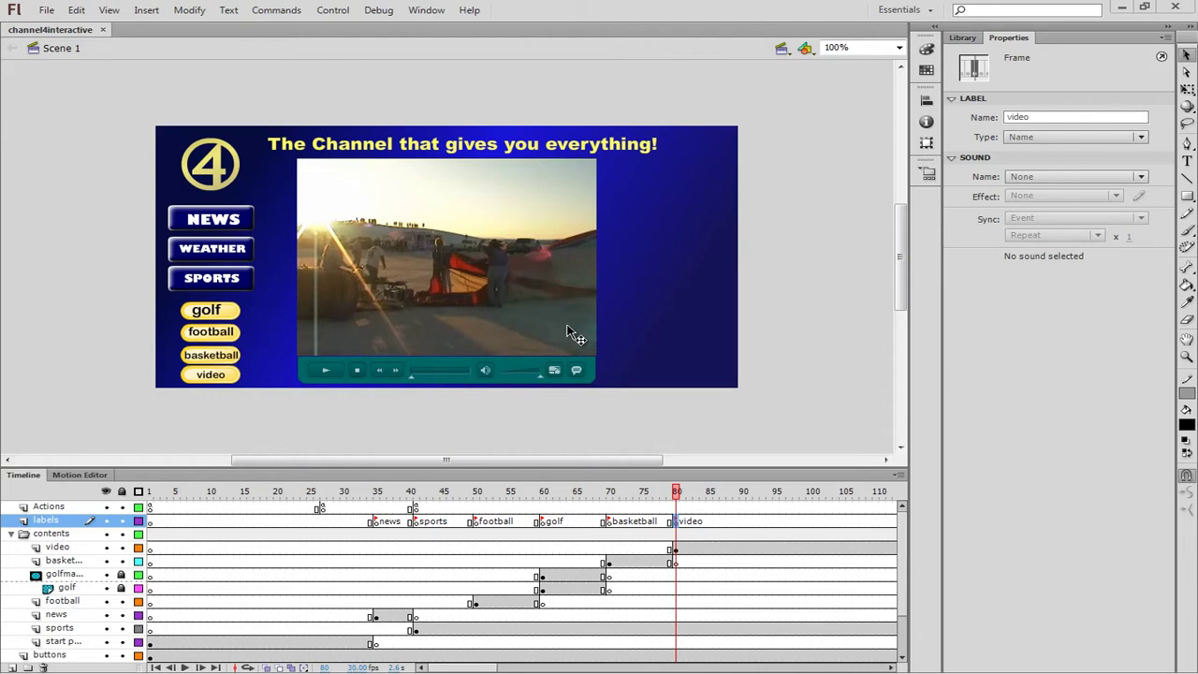
- Select the existing FLVPlayback player to show its autoPlay, SkinUnderAll skin and volume 1 parameters
{"action": "left_click", "coordinate": [556, 285]}
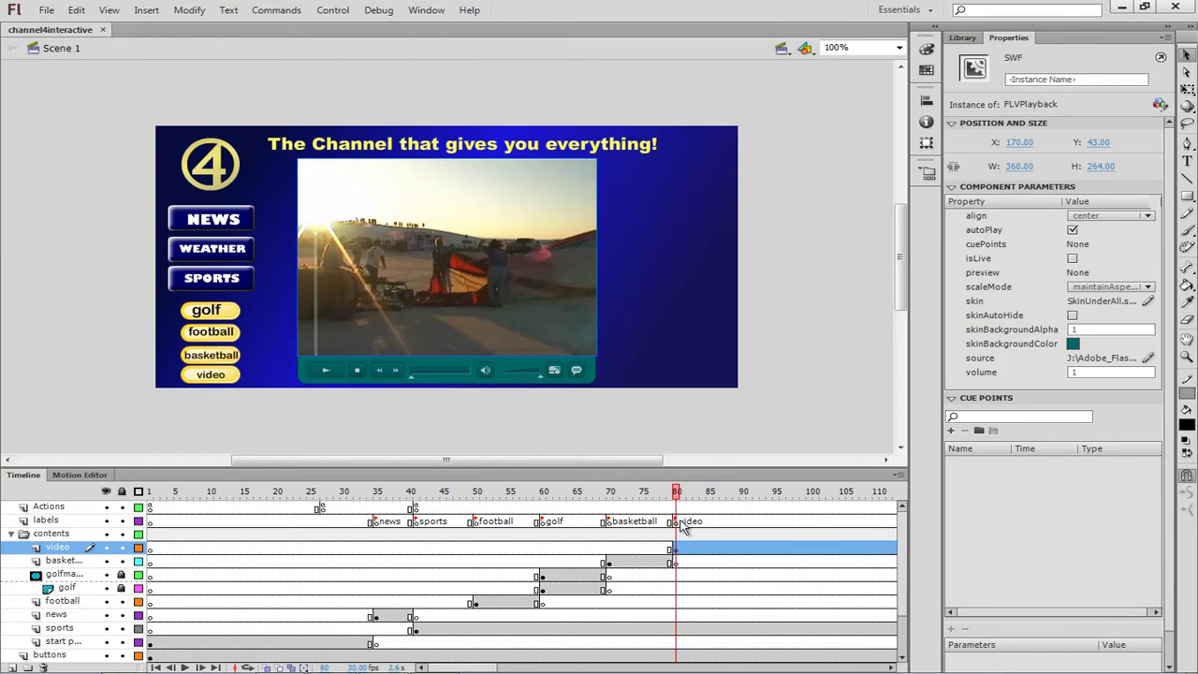
{"action": "left_click", "coordinate": [645, 421]}
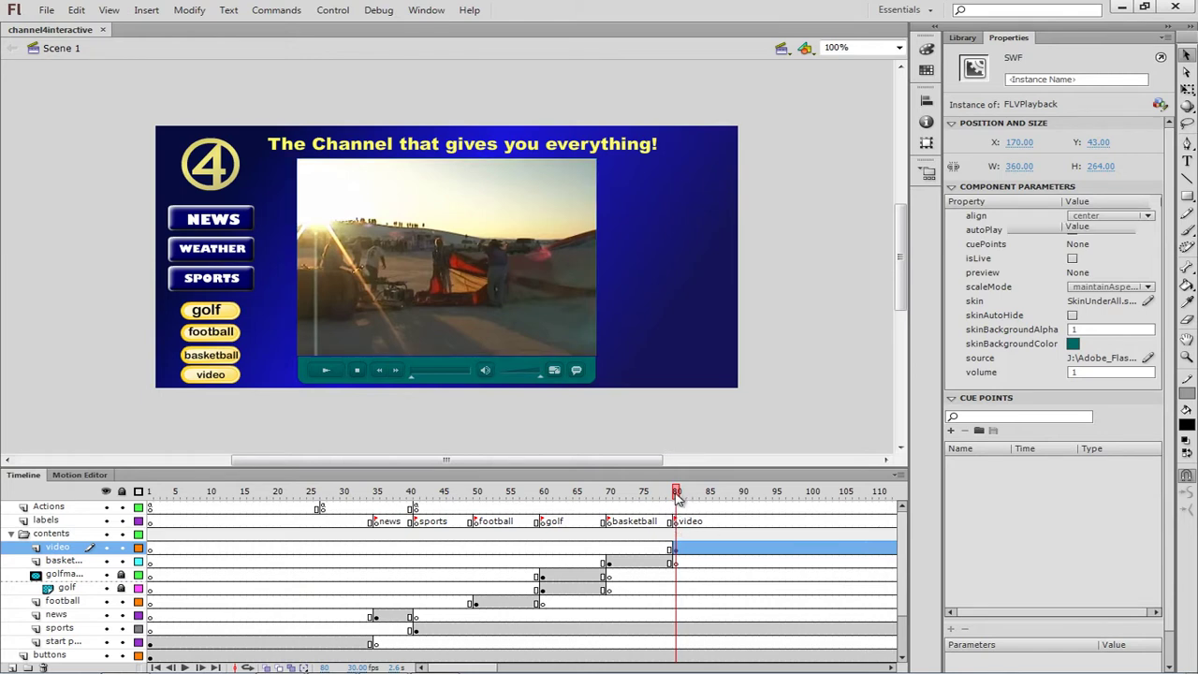
{"action": "left_click", "coordinate": [572, 315]}
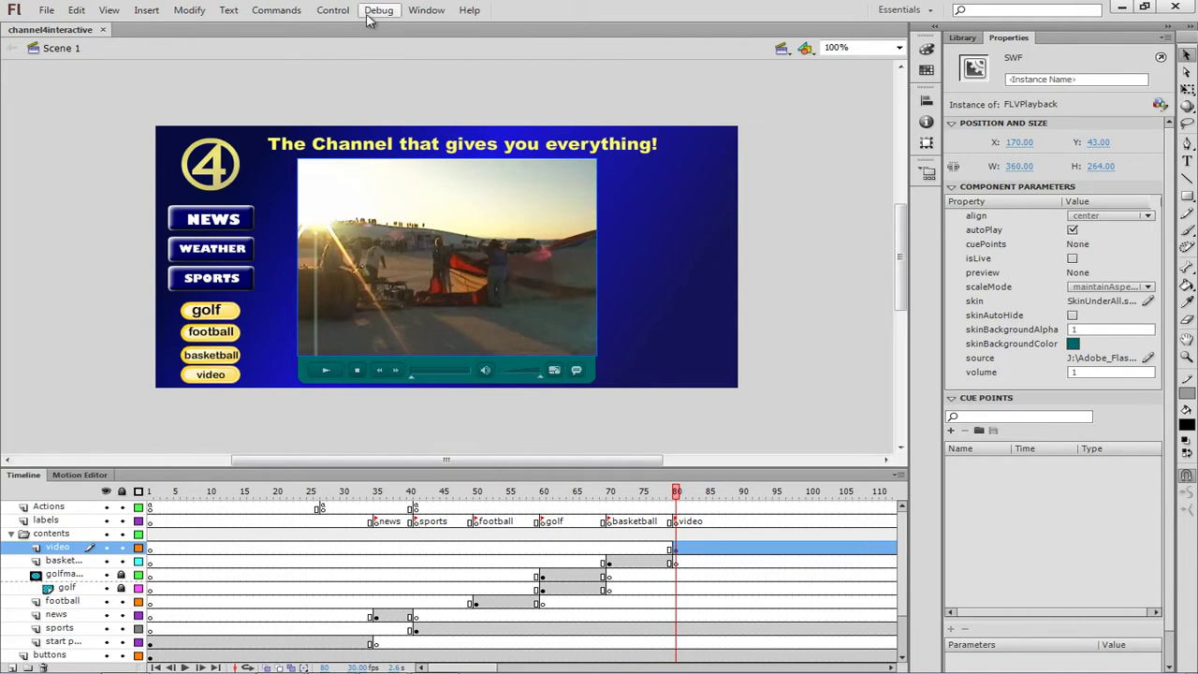
{"action": "left_click", "coordinate": [333, 10]}
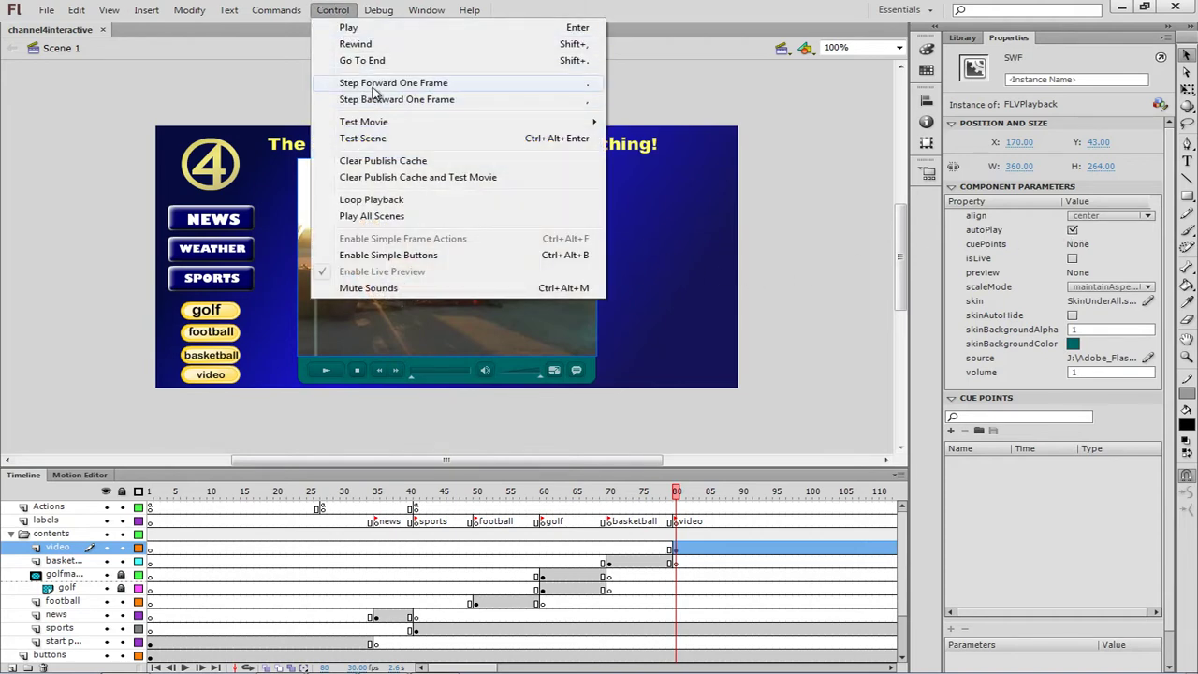
{"action": "mouse_move", "coordinate": [363, 121]}
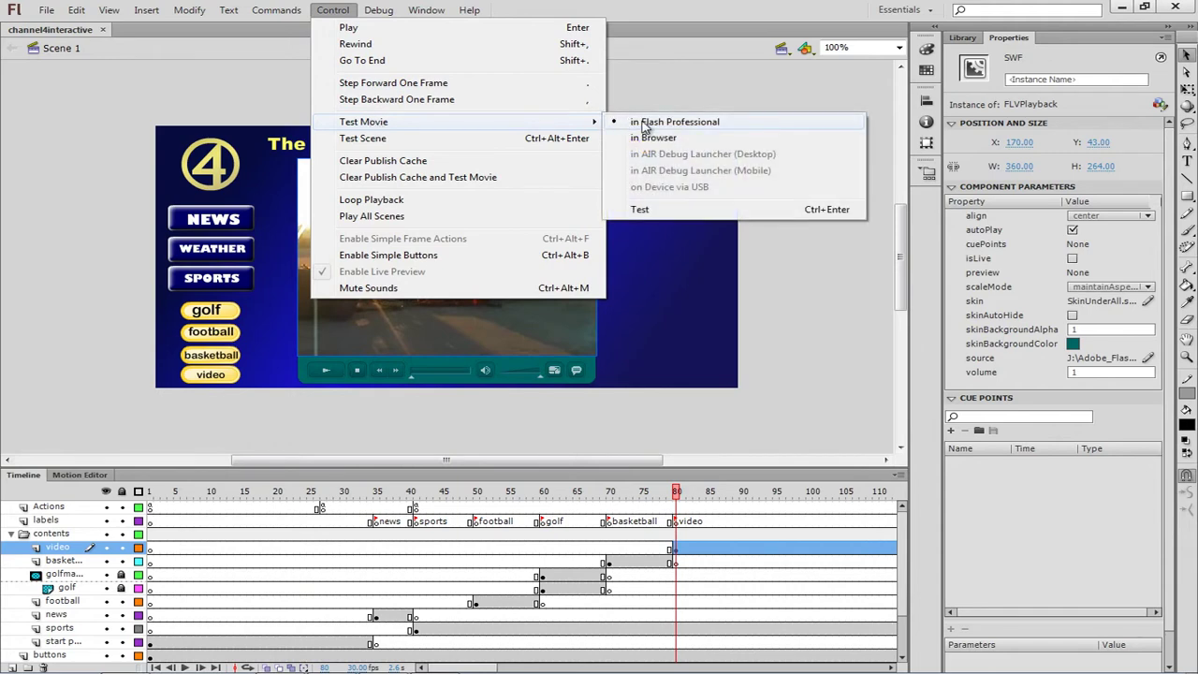
{"action": "left_click", "coordinate": [643, 123]}
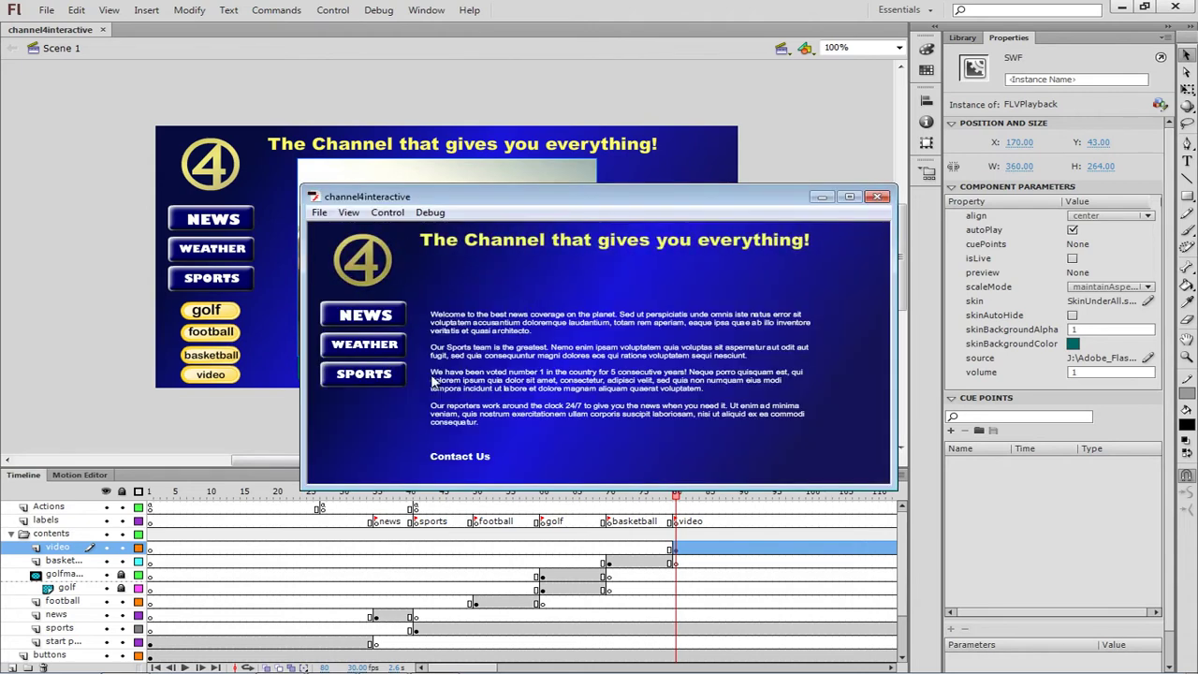
{"action": "left_click", "coordinate": [384, 375]}
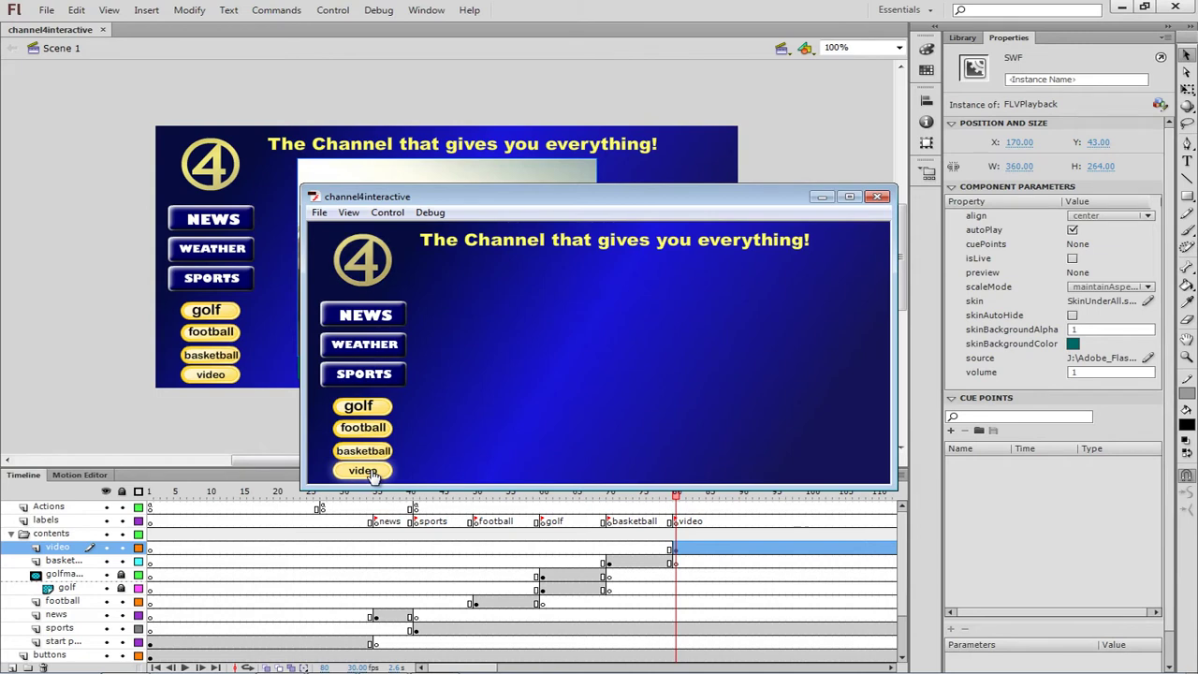
{"action": "left_click", "coordinate": [379, 471]}
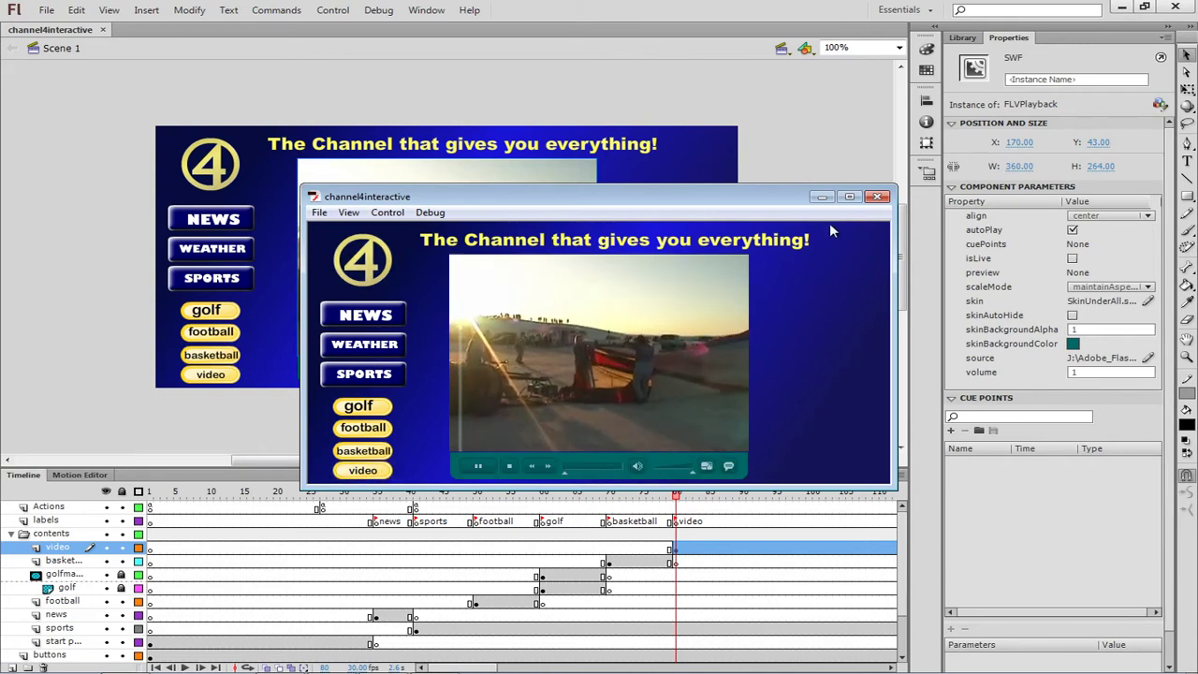
{"action": "left_click", "coordinate": [876, 198]}
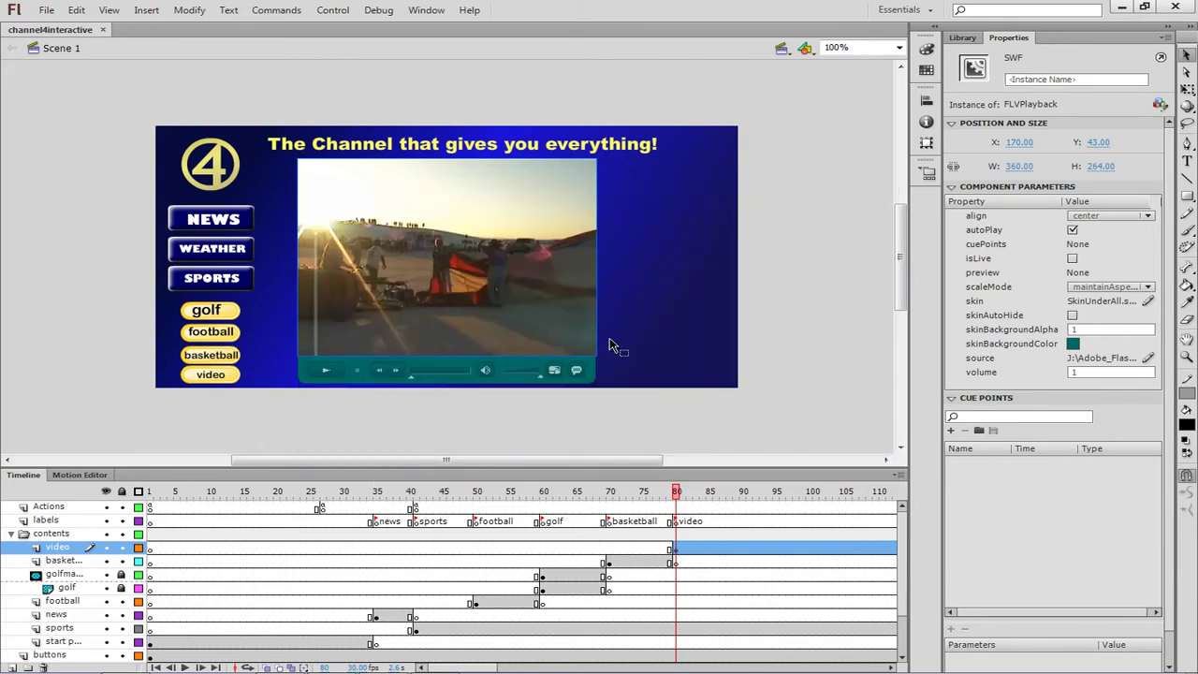
- Turn off autoPlay, test-play the video manually, then delete the old player from the stage
{"action": "left_click", "coordinate": [1072, 230]}
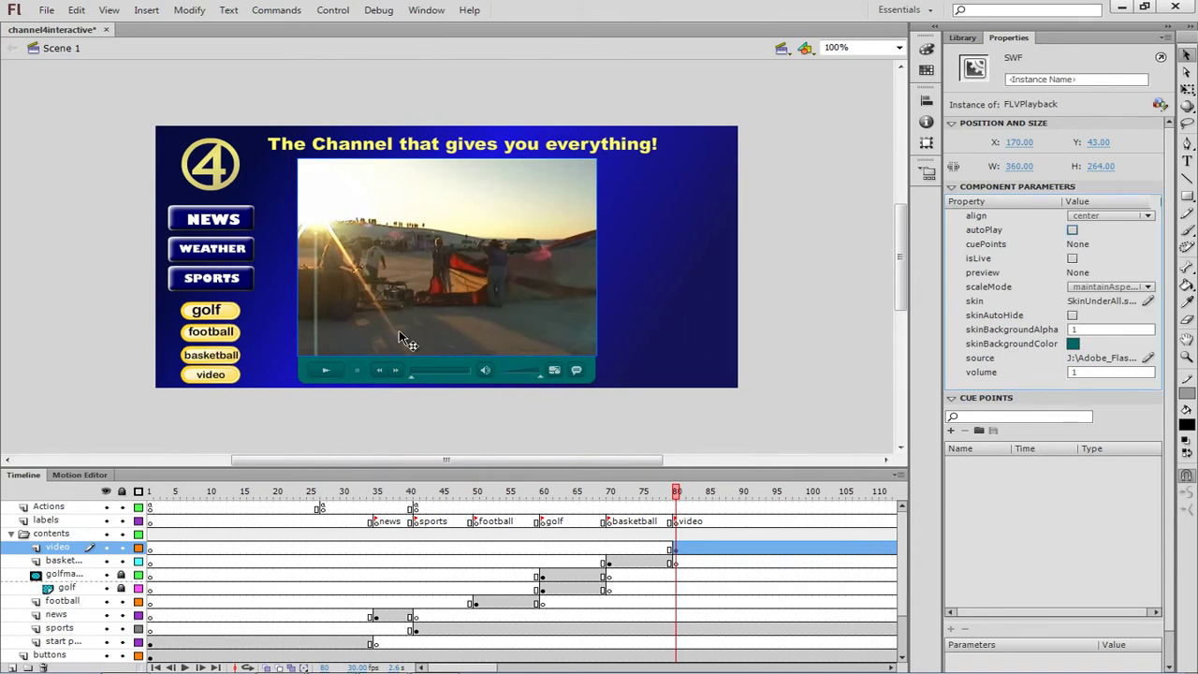
{"action": "left_click", "coordinate": [332, 9]}
{"action": "mouse_move", "coordinate": [363, 122]}
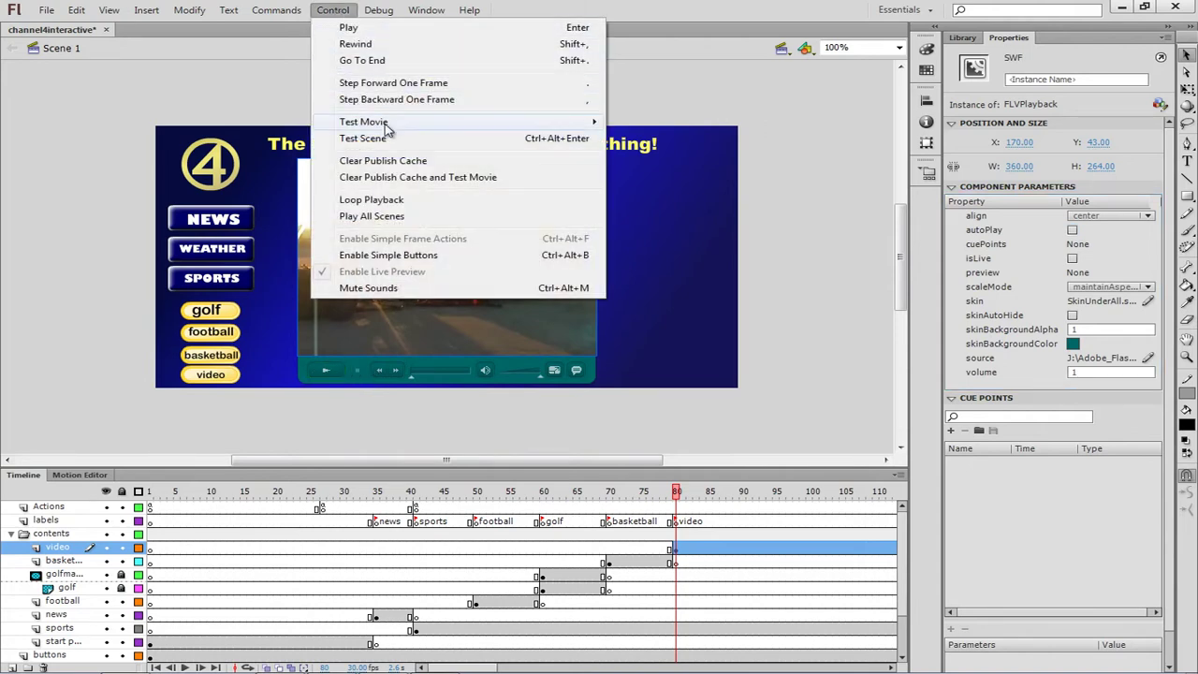
{"action": "left_click", "coordinate": [647, 122]}
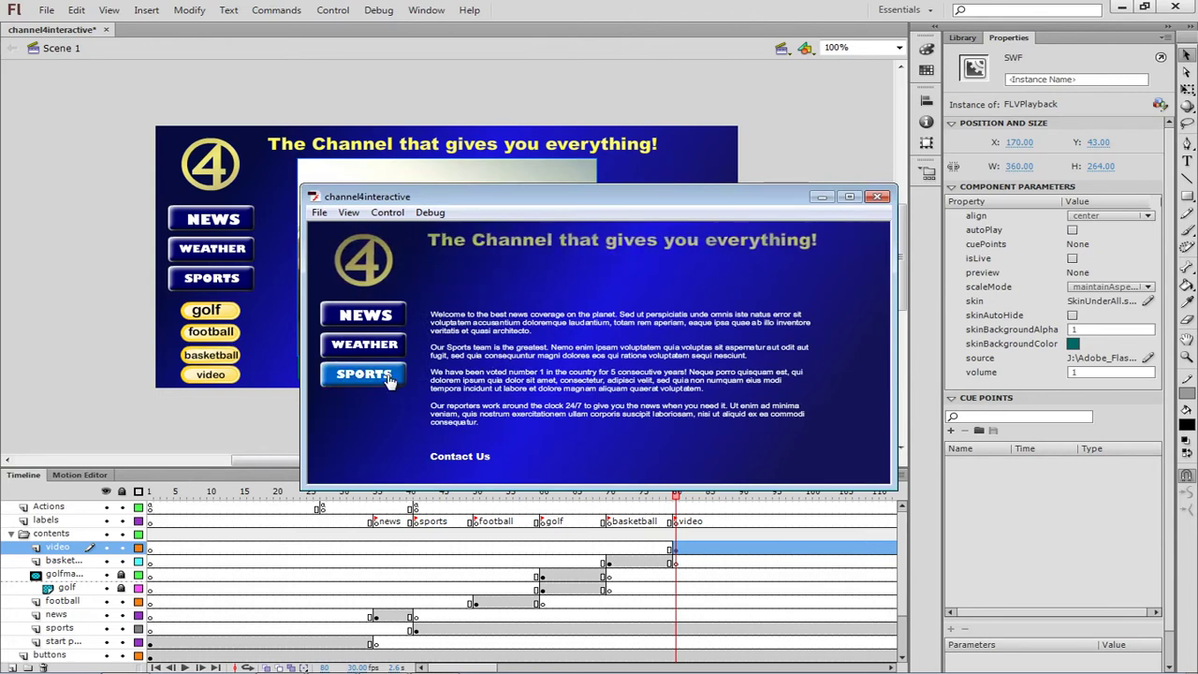
{"action": "left_click", "coordinate": [370, 471]}
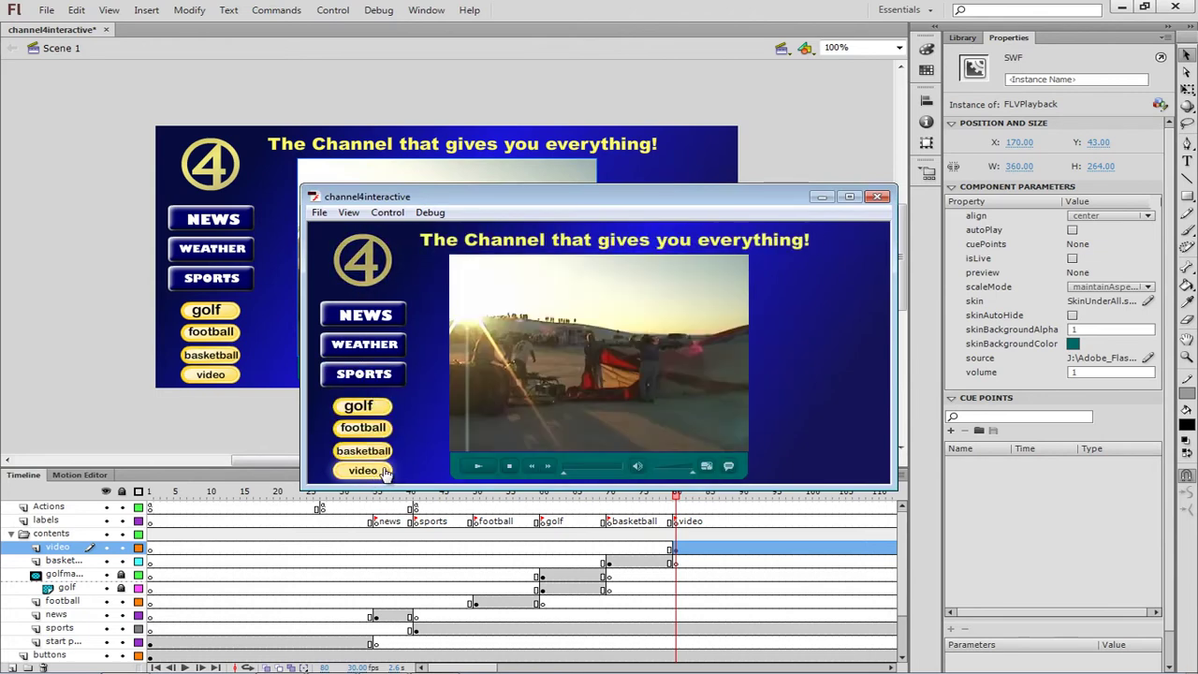
{"action": "left_click", "coordinate": [484, 466]}
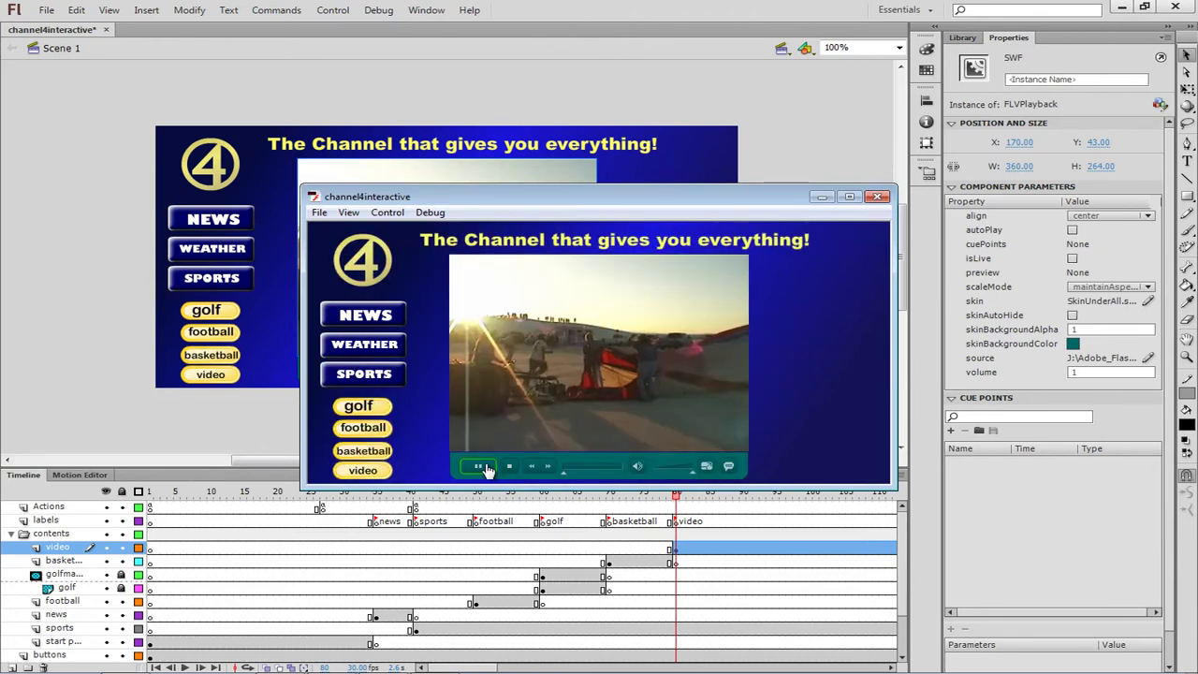
{"action": "left_click", "coordinate": [877, 199]}
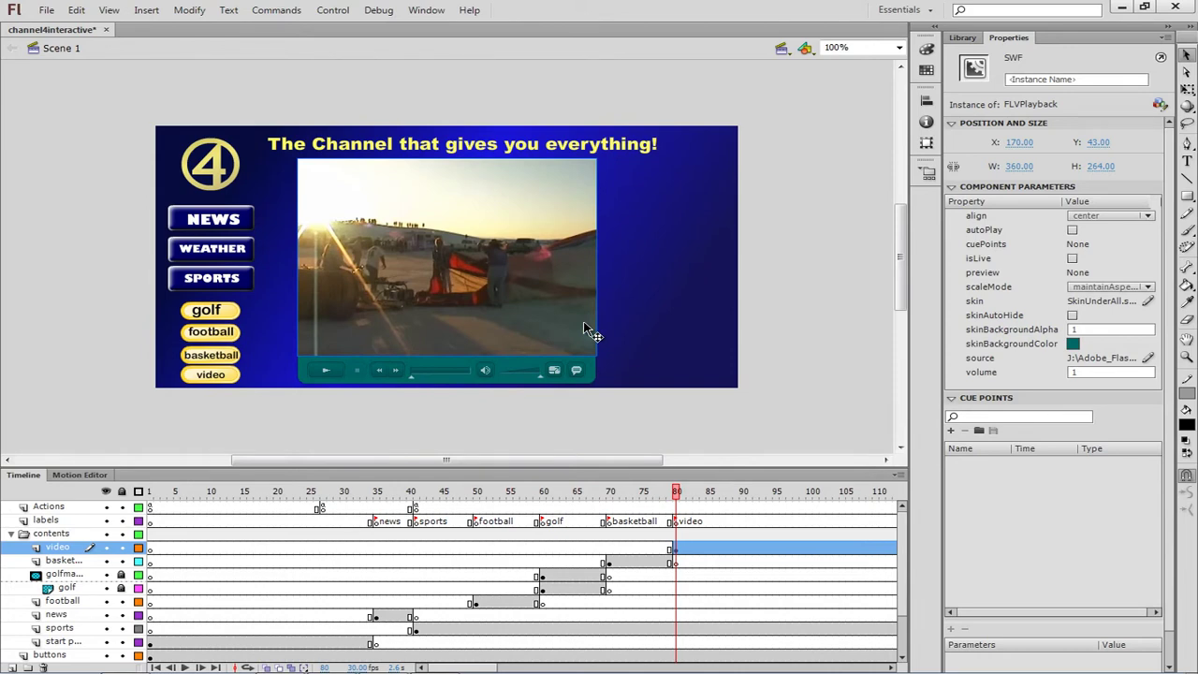
{"action": "key", "text": "Delete"}
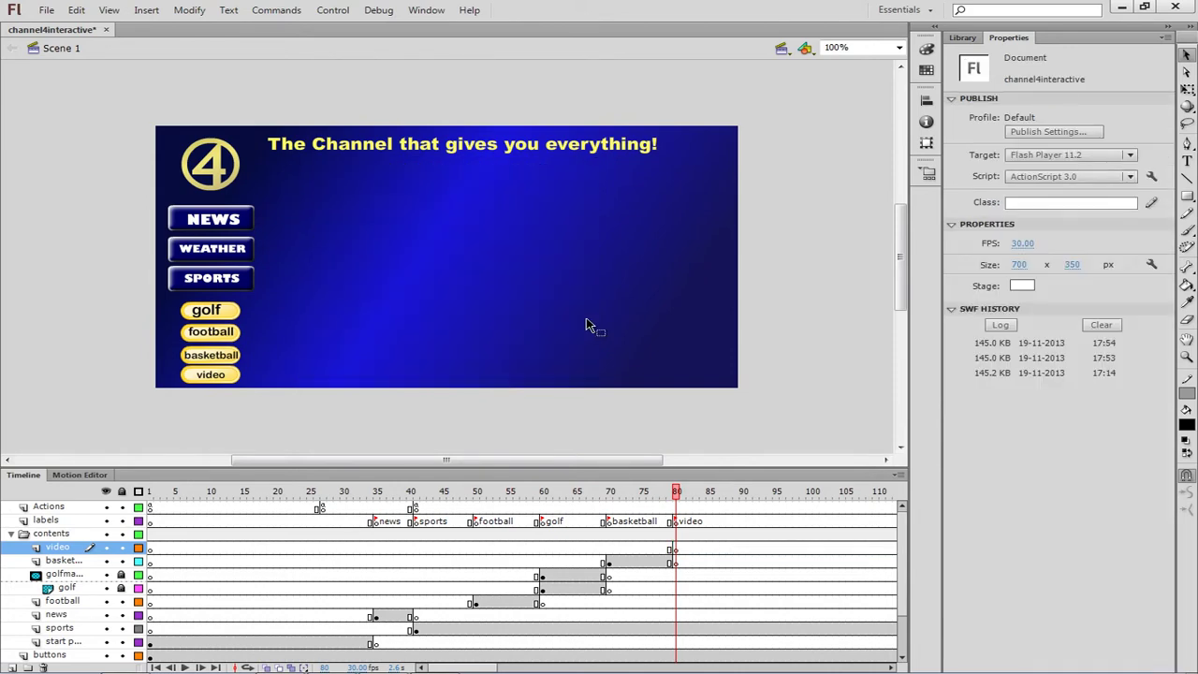
- Delete the FLVPlayback component from the library, leaving 38 items
{"action": "left_click", "coordinate": [964, 39]}
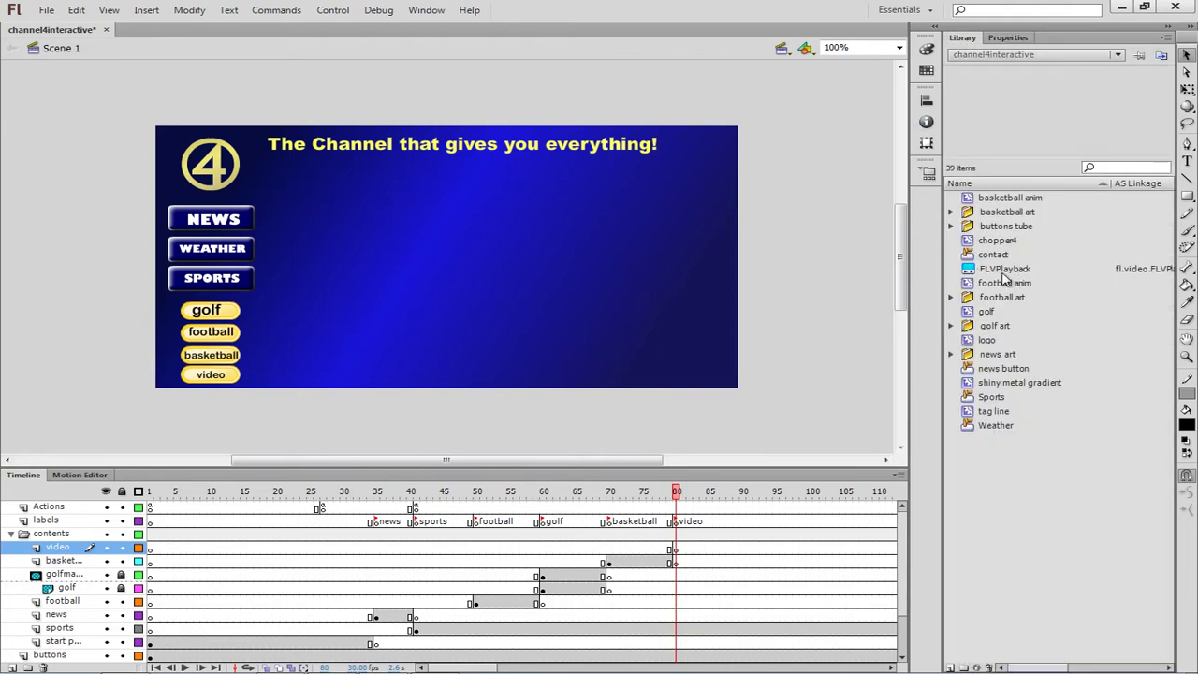
{"action": "left_click", "coordinate": [1003, 270]}
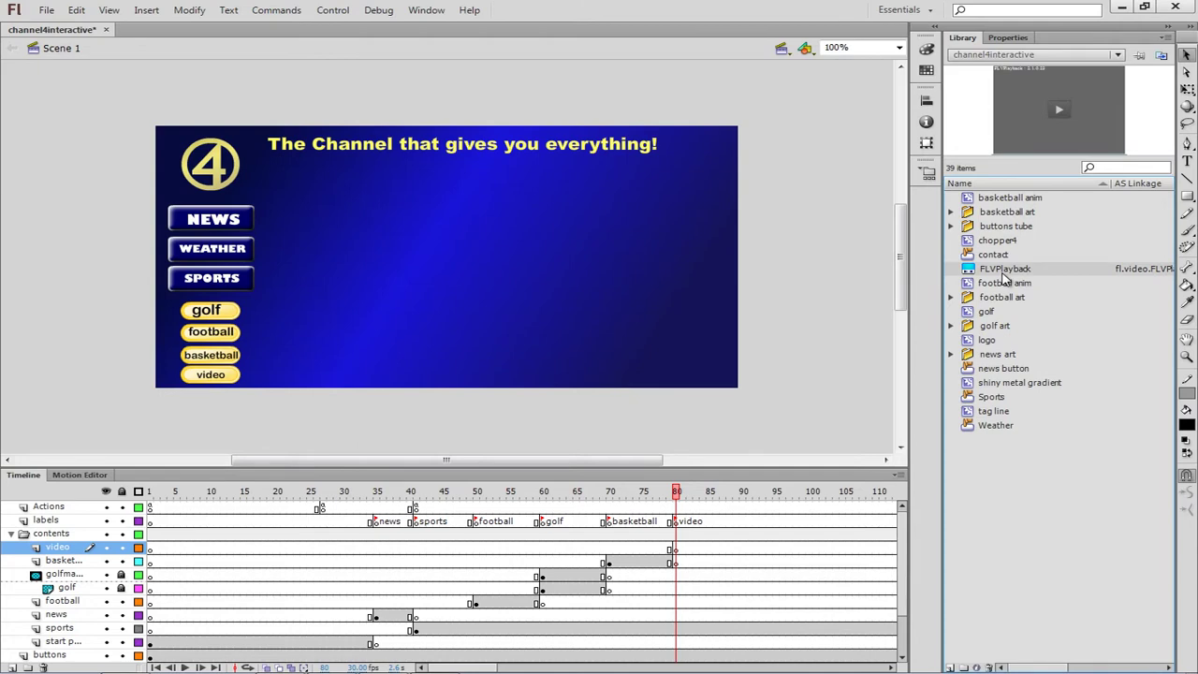
{"action": "right_click", "coordinate": [1000, 270]}
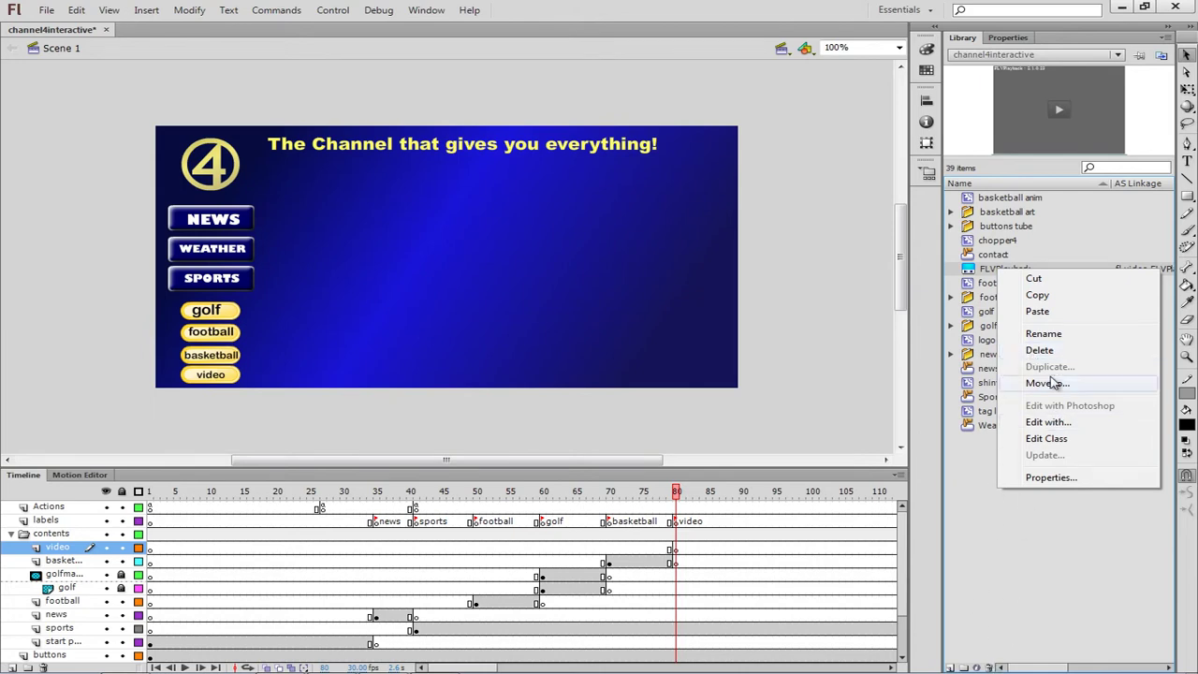
{"action": "left_click", "coordinate": [1043, 350]}
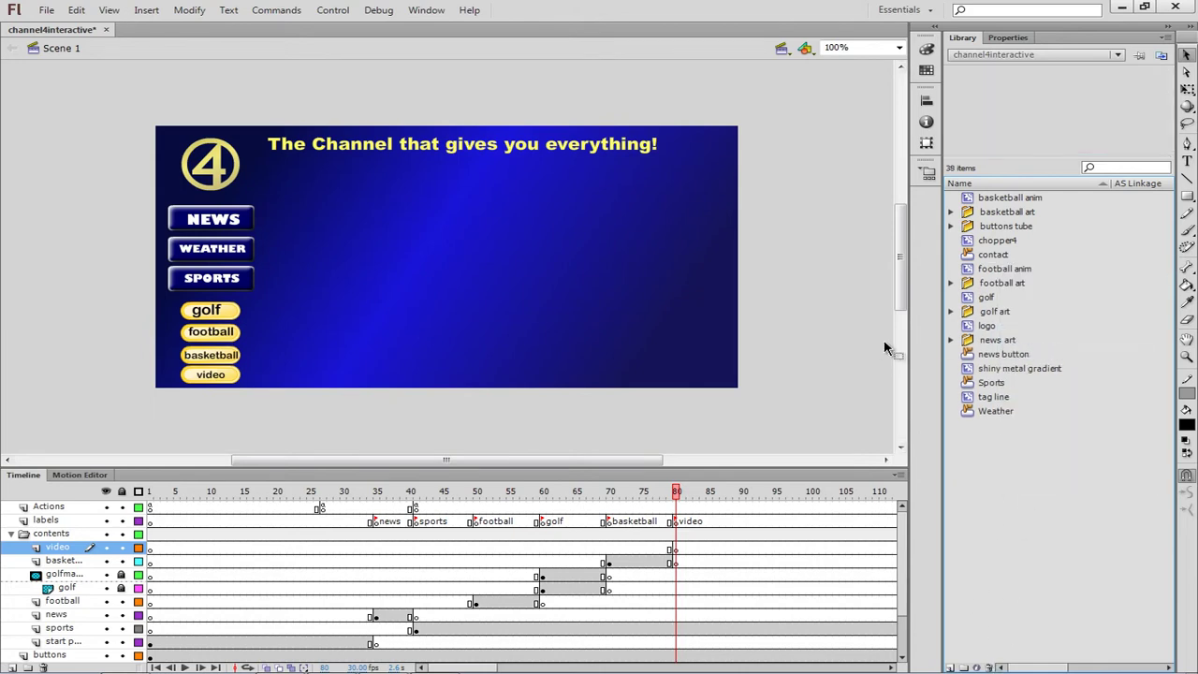
- Drag FLVPlayback 2.5 from the Components panel's Video group onto the video frame's stage
{"action": "left_click", "coordinate": [427, 11]}
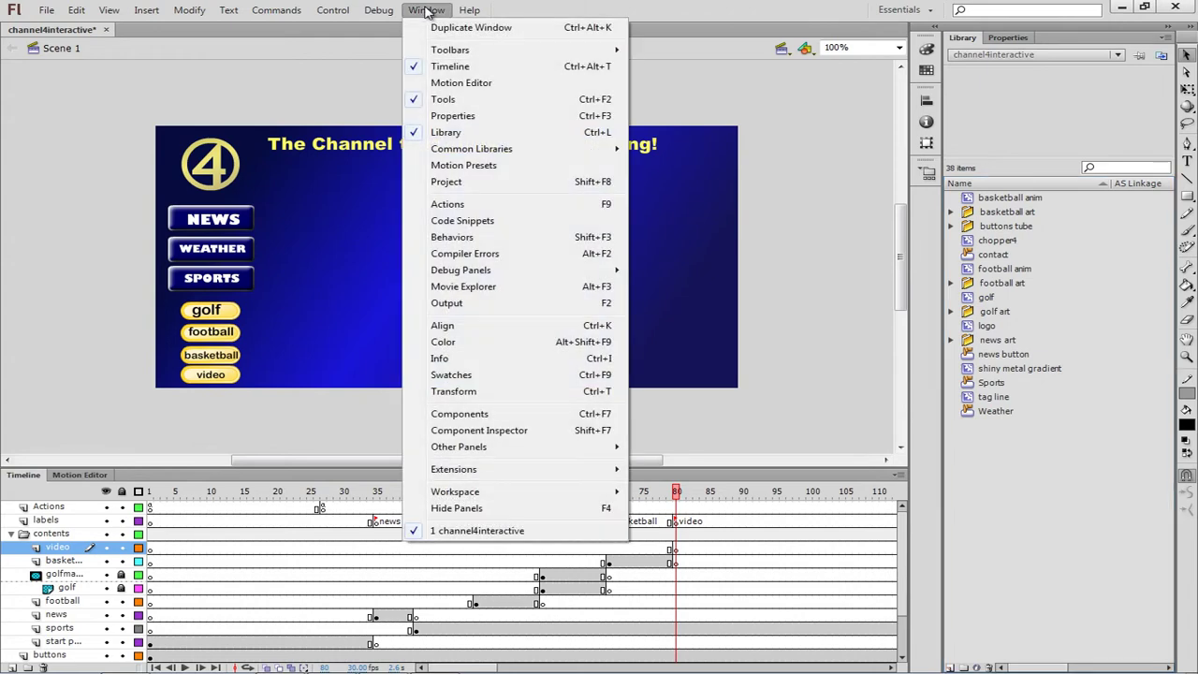
{"action": "left_click", "coordinate": [481, 416]}
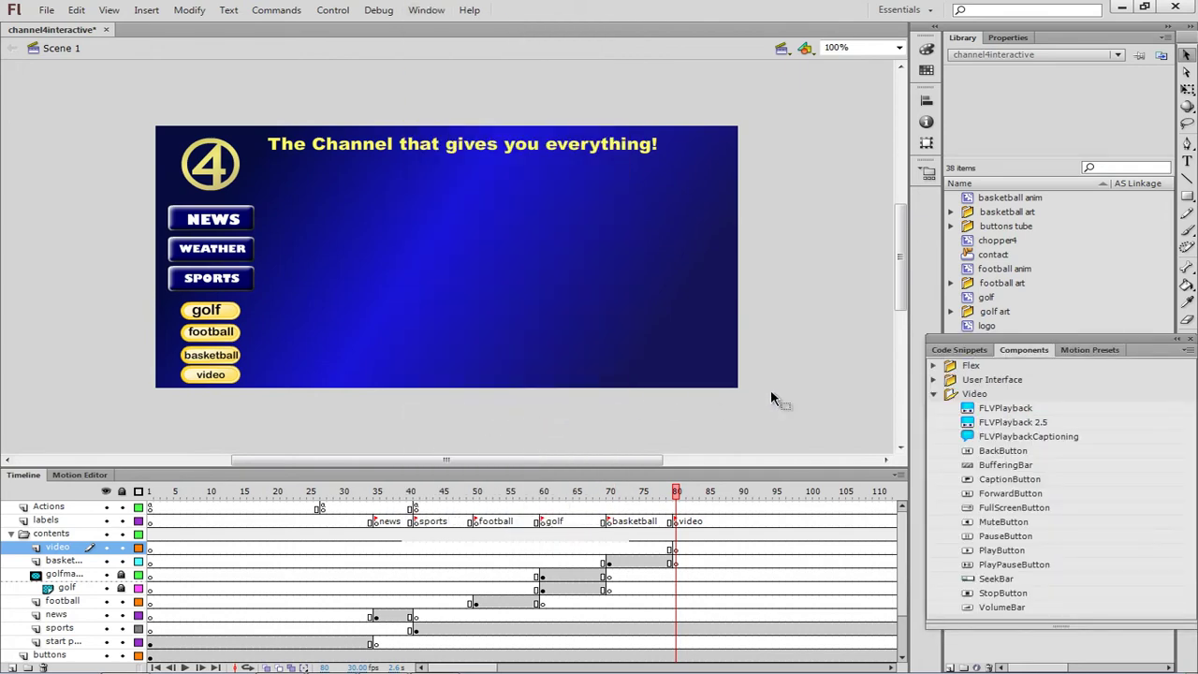
{"action": "left_click", "coordinate": [935, 380]}
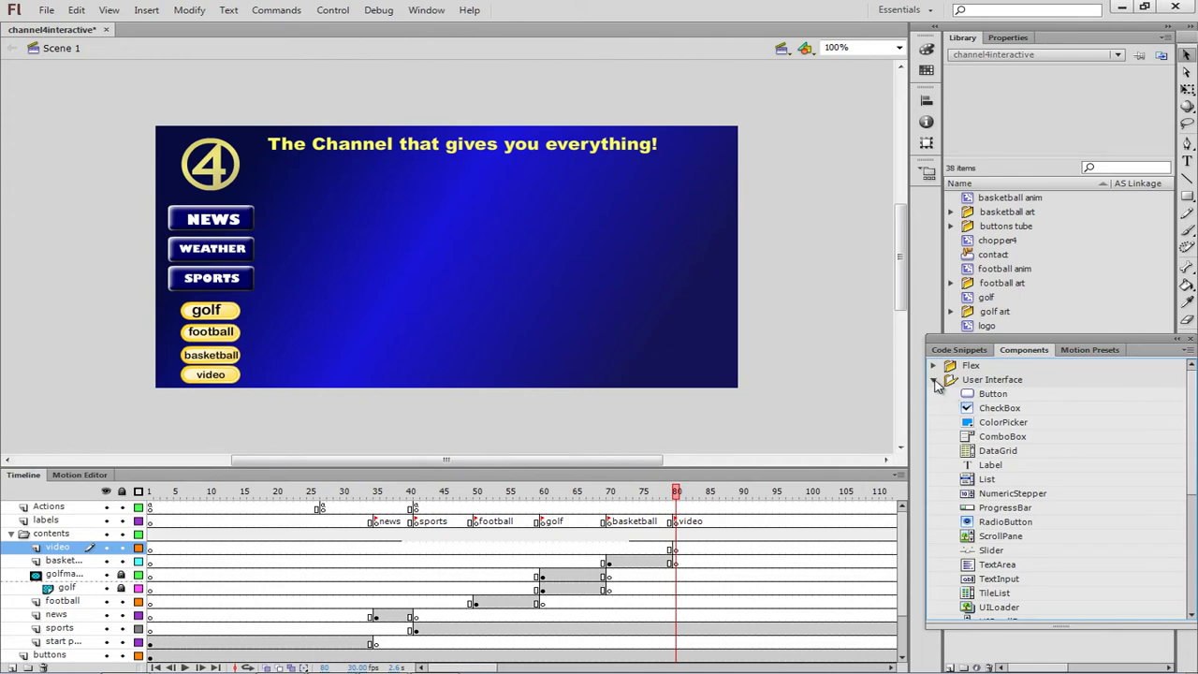
{"action": "left_click", "coordinate": [935, 380]}
{"action": "left_click", "coordinate": [934, 394]}
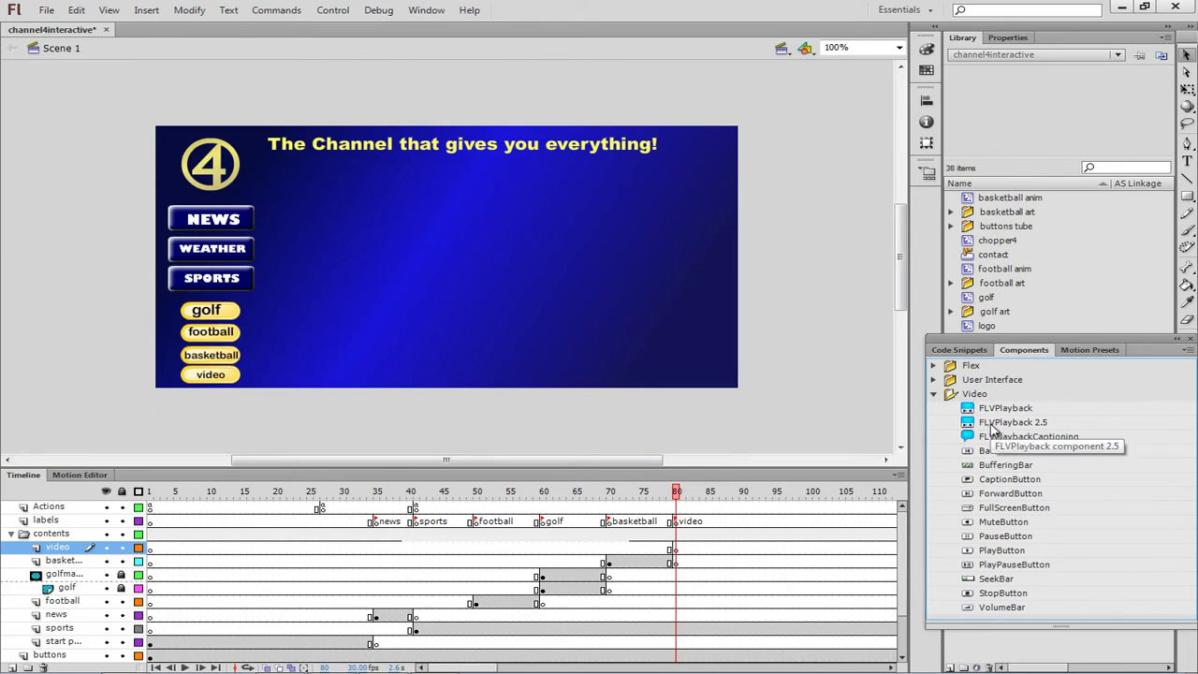
{"action": "left_click", "coordinate": [994, 425]}
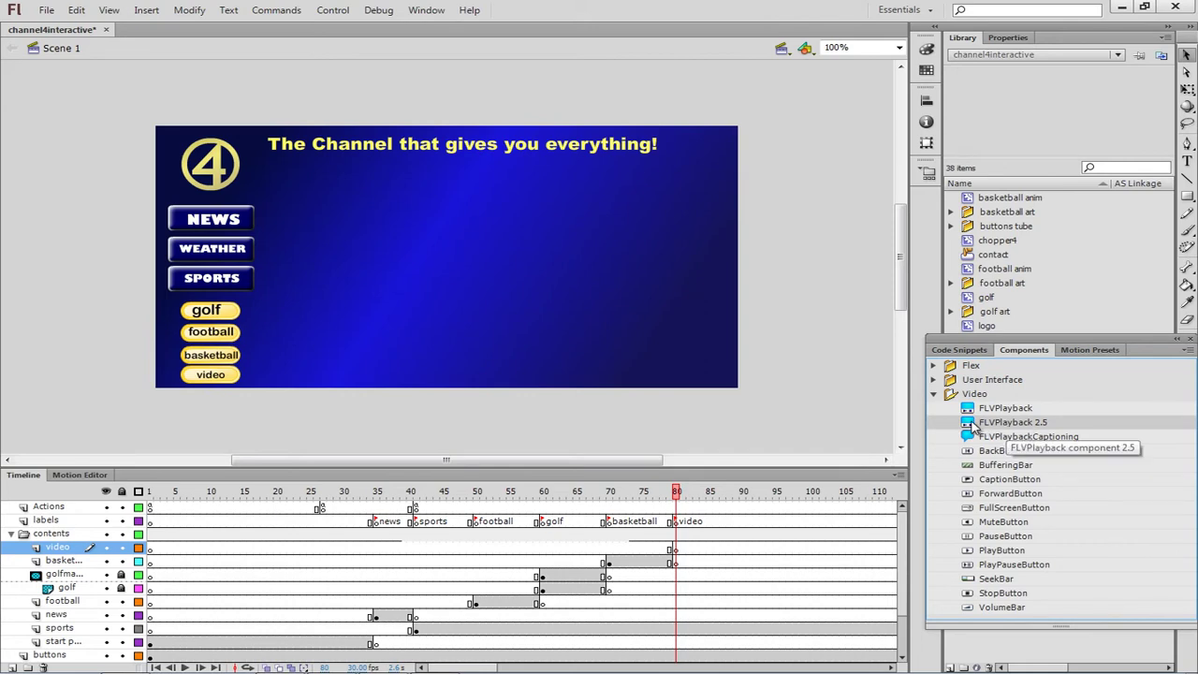
{"action": "left_click_drag", "start_coordinate": [431, 244], "coordinate": [430, 242]}
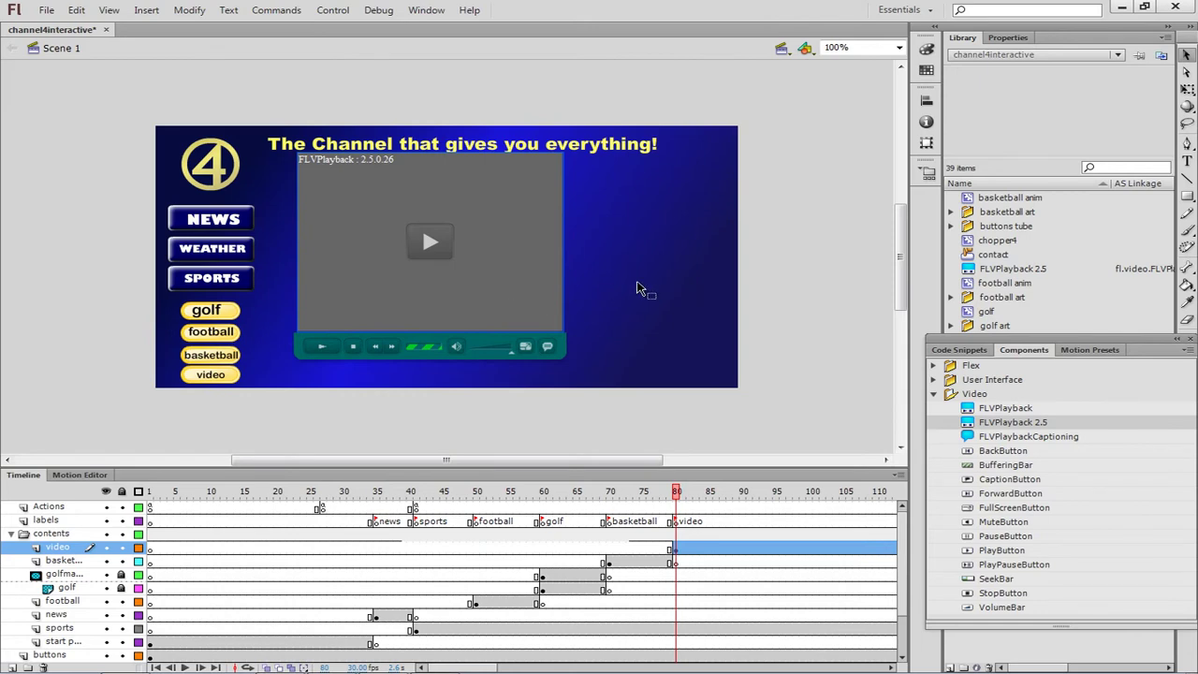
- Uncheck autoPlay in the FLVPlayback 2.5 component's parameters
{"action": "left_click", "coordinate": [1006, 38]}
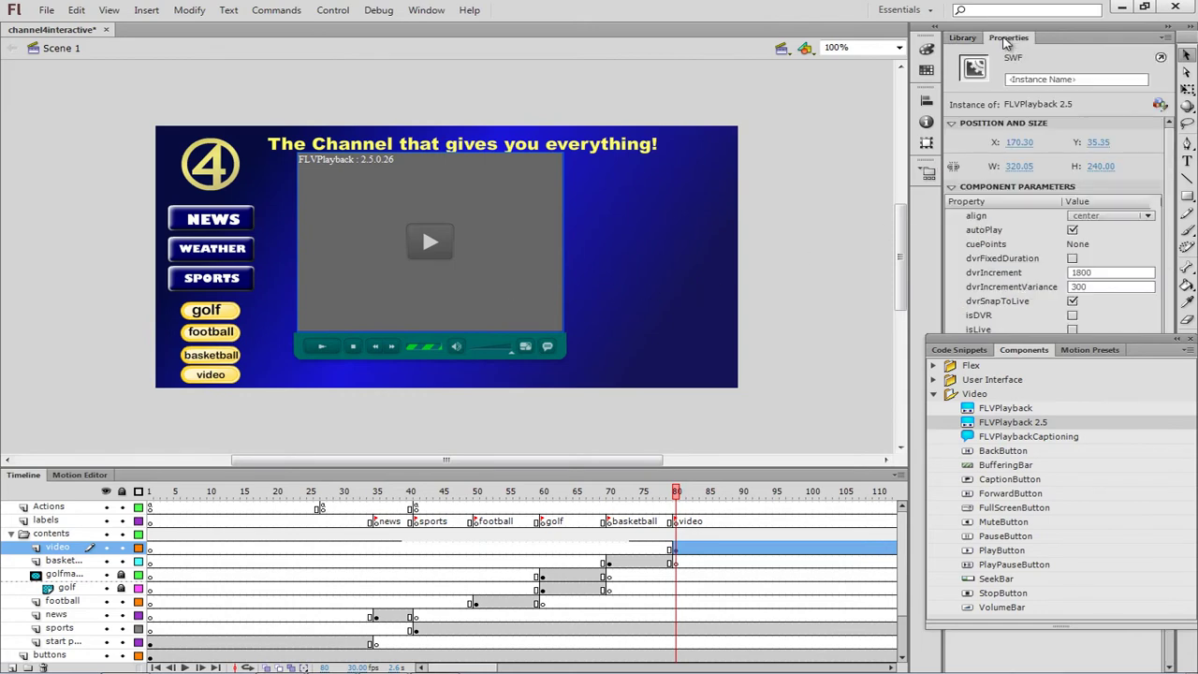
{"action": "left_click", "coordinate": [1185, 339]}
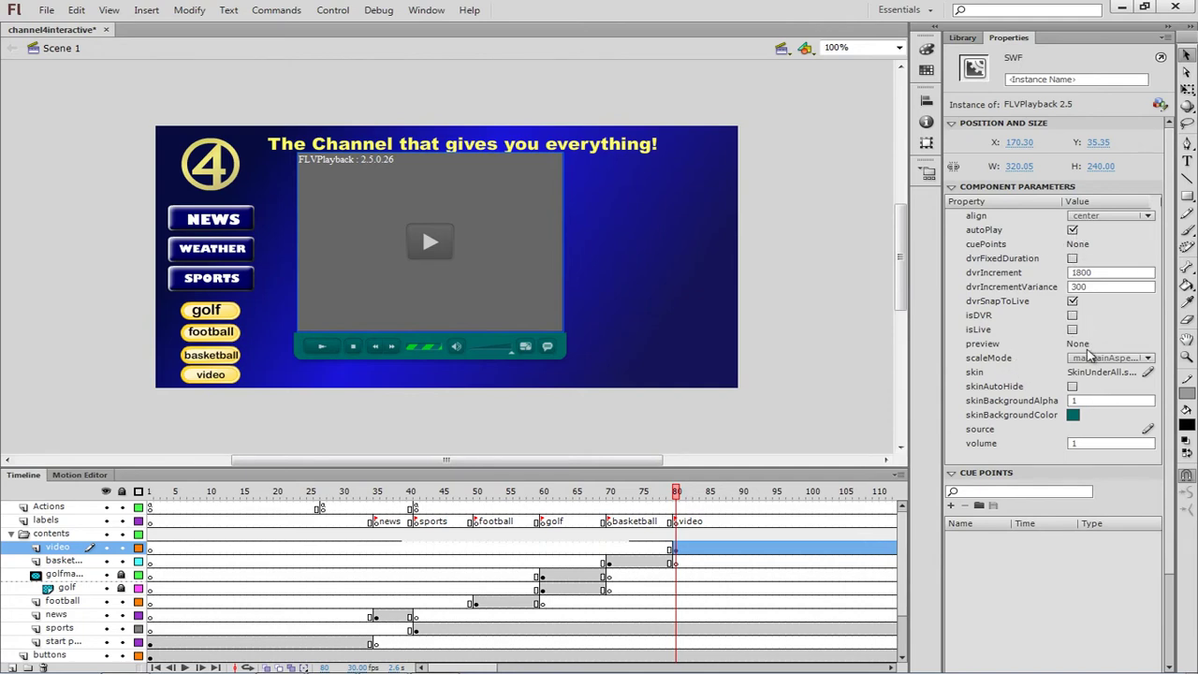
{"action": "left_click", "coordinate": [1073, 230]}
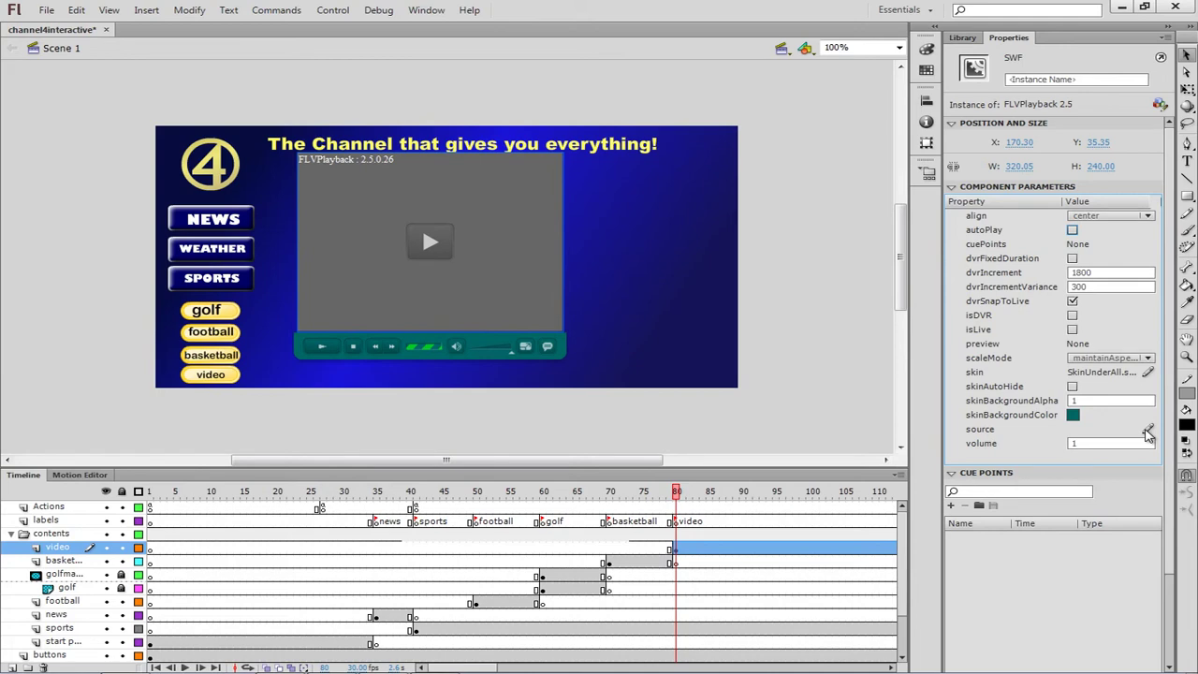
{"action": "left_click", "coordinate": [1147, 430]}
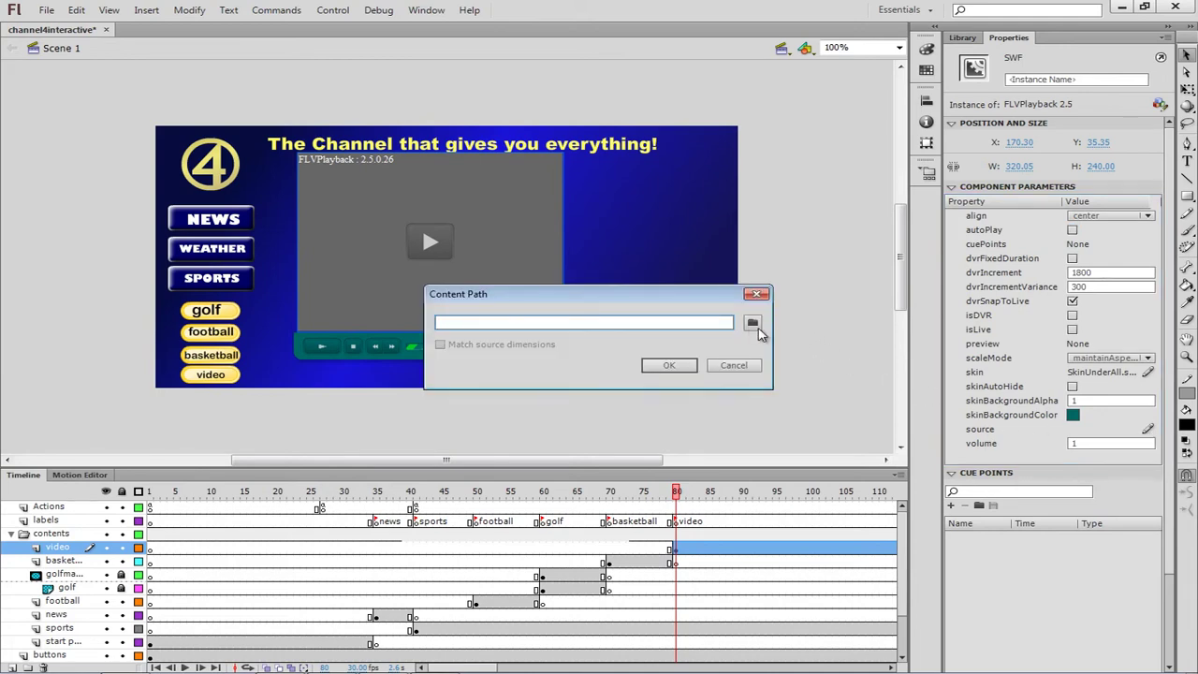
- Point the player's source to the Chapter 08 test F4V, matching its 768 × 480 size
{"action": "left_click", "coordinate": [753, 327]}
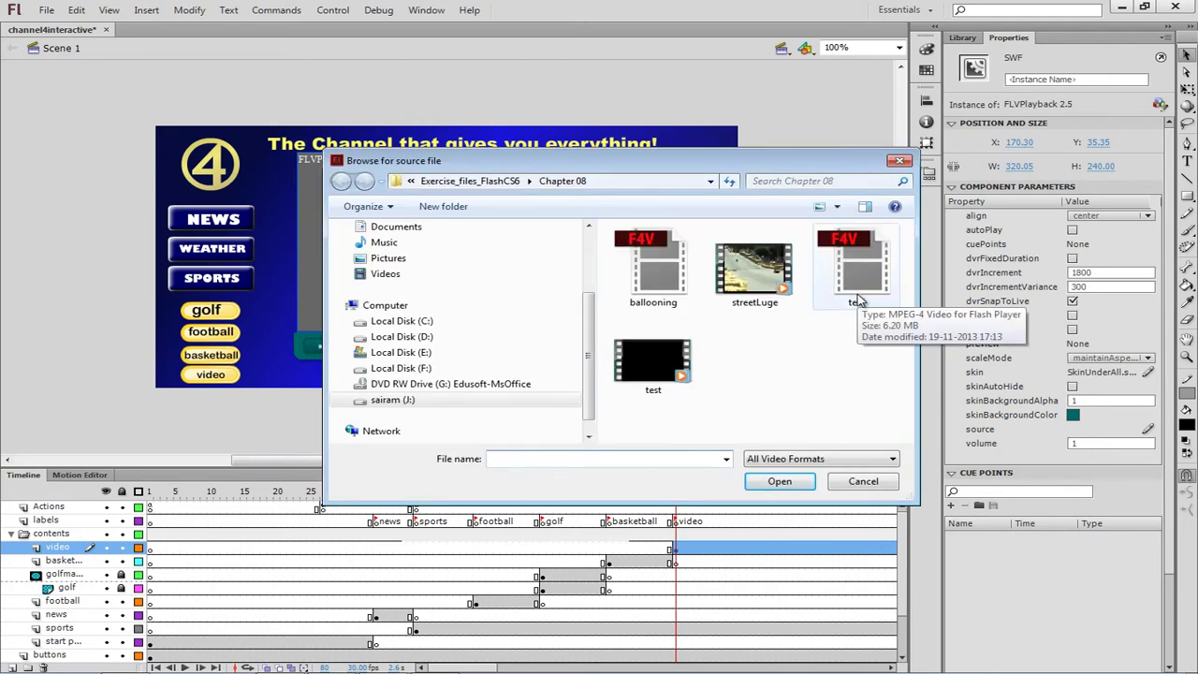
{"action": "left_click", "coordinate": [857, 281]}
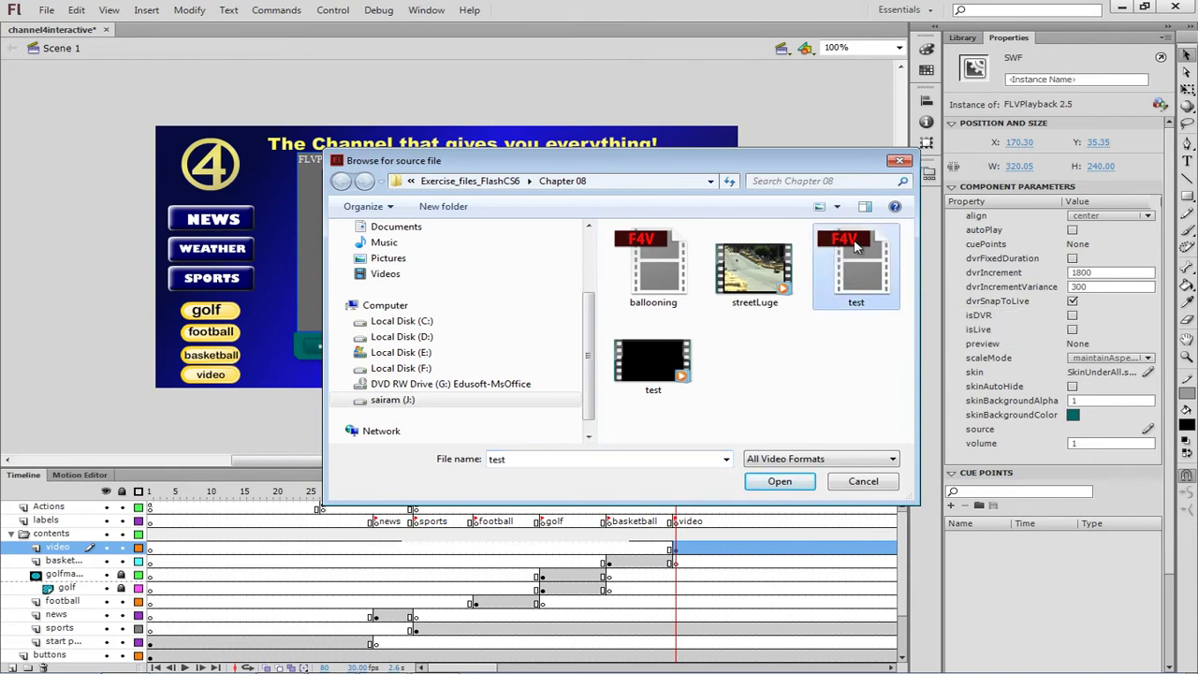
{"action": "left_click", "coordinate": [784, 484]}
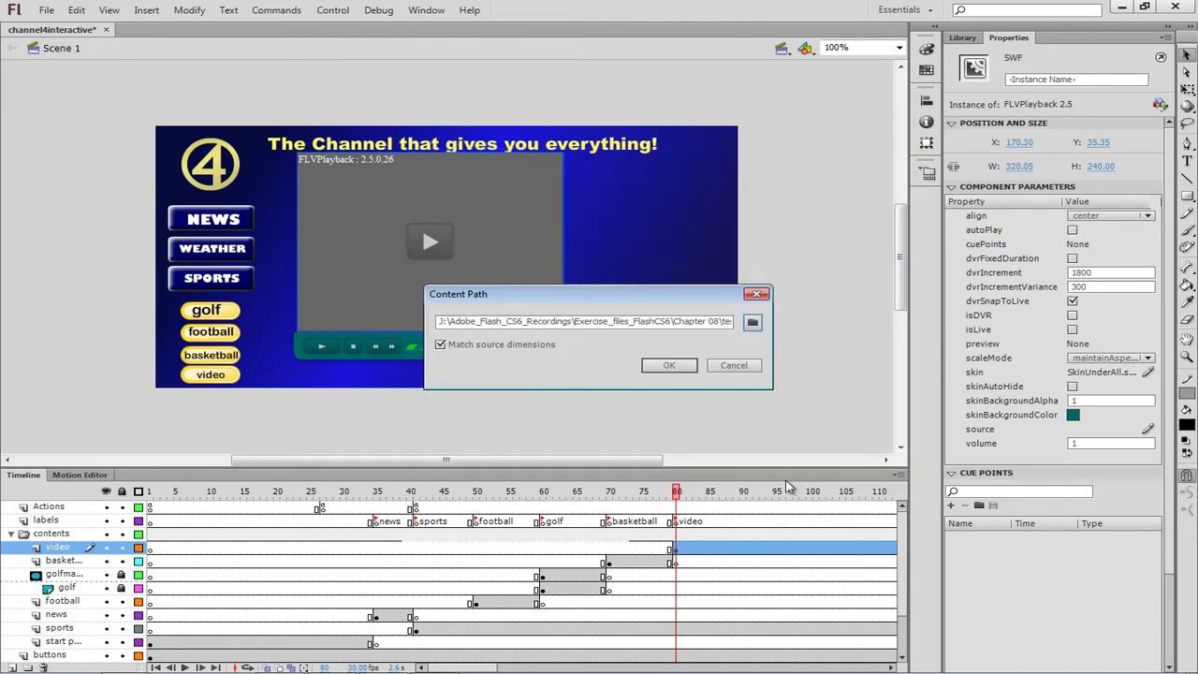
{"action": "left_click", "coordinate": [676, 367]}
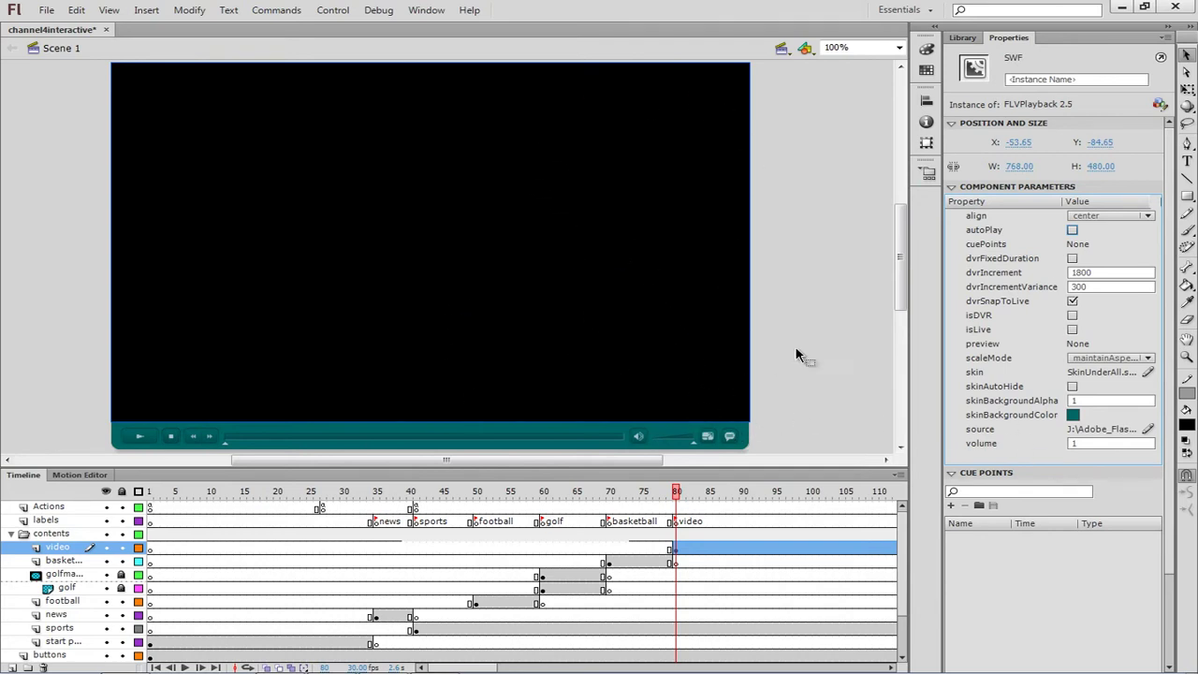
- Leave scaleMode unchanged and move the player to X 131.50, Y 37.35 beside the navigation buttons
{"action": "left_click", "coordinate": [1147, 358]}
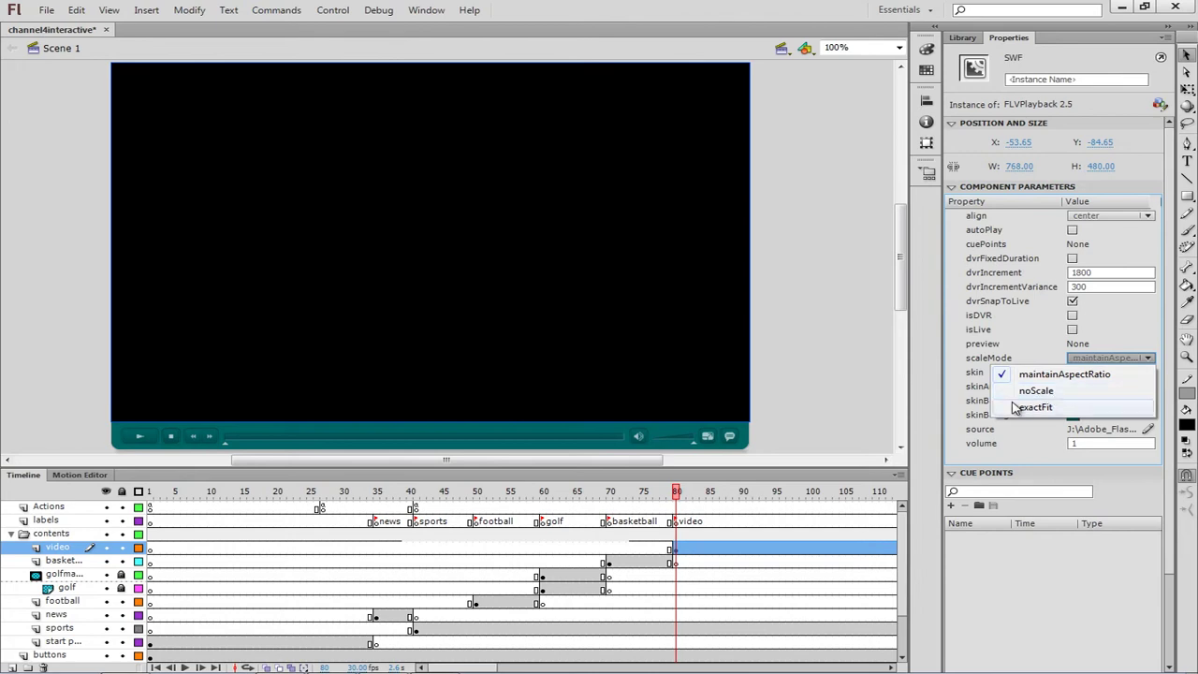
{"action": "left_click", "coordinate": [837, 393]}
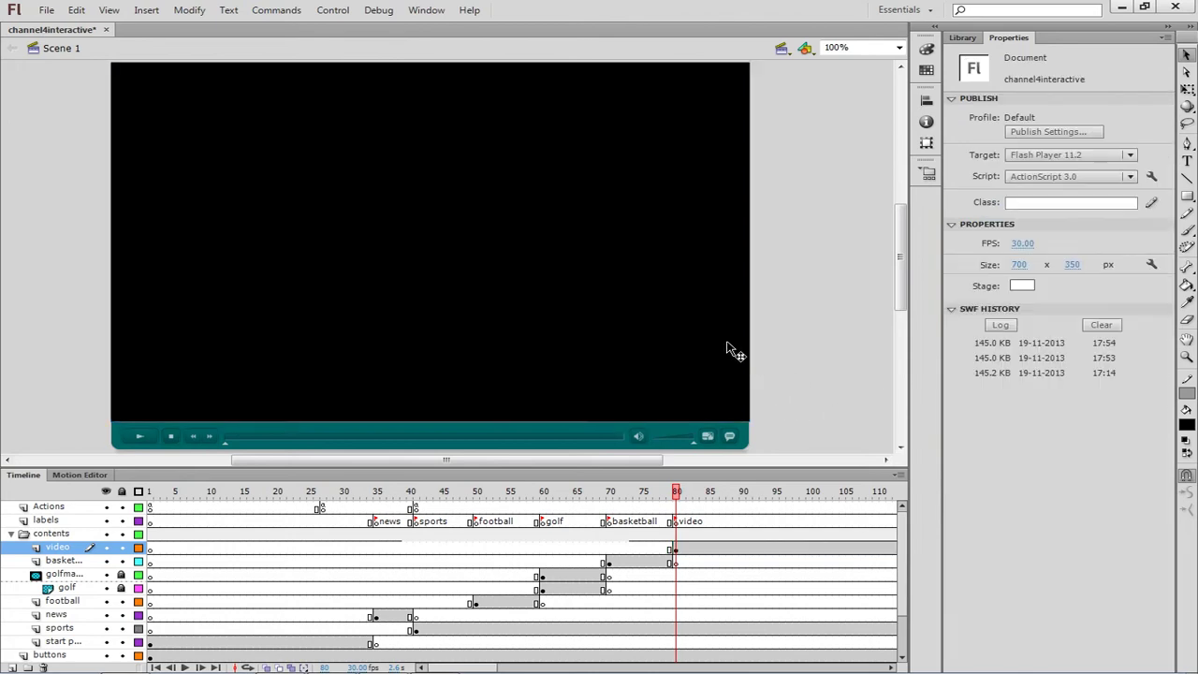
{"action": "mouse_move", "coordinate": [524, 256]}
{"action": "left_mouse_down"}
{"action": "mouse_move", "coordinate": [636, 311]}
{"action": "mouse_move", "coordinate": [661, 337]}
{"action": "left_mouse_up"}
{"action": "left_click_drag", "start_coordinate": [904, 246], "coordinate": [906, 279]}
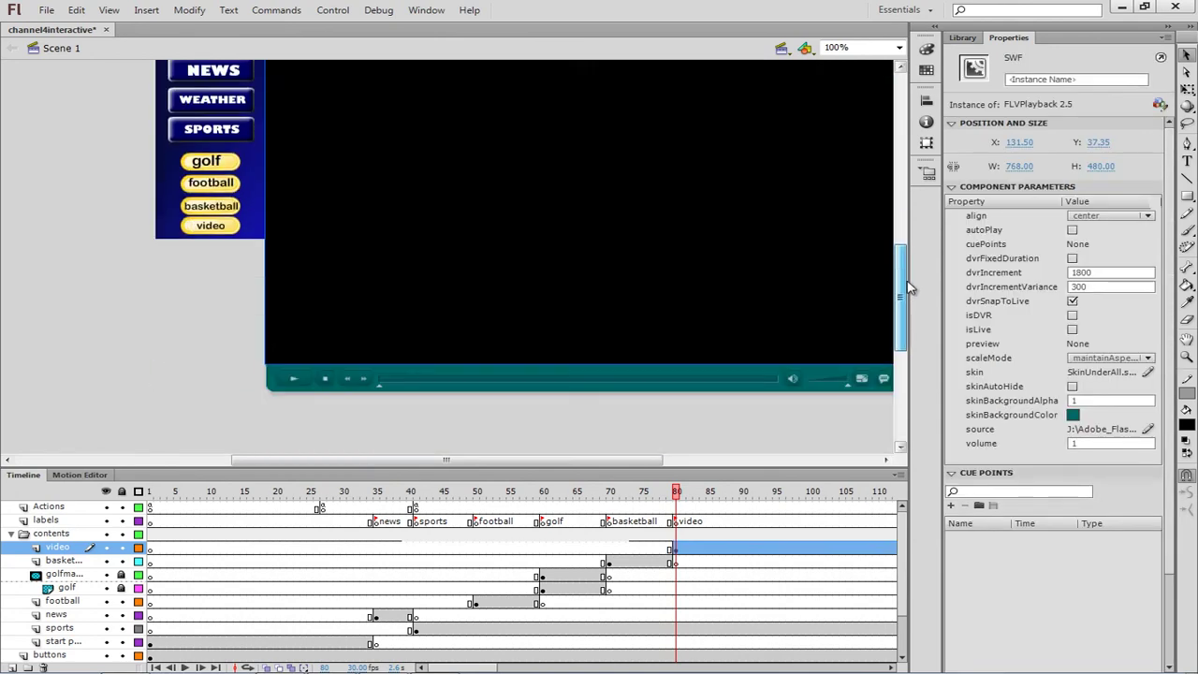
- Test the movie in Flash Professional and watch the Chapter 08 video play in the player
{"action": "left_click", "coordinate": [333, 9]}
{"action": "mouse_move", "coordinate": [364, 122]}
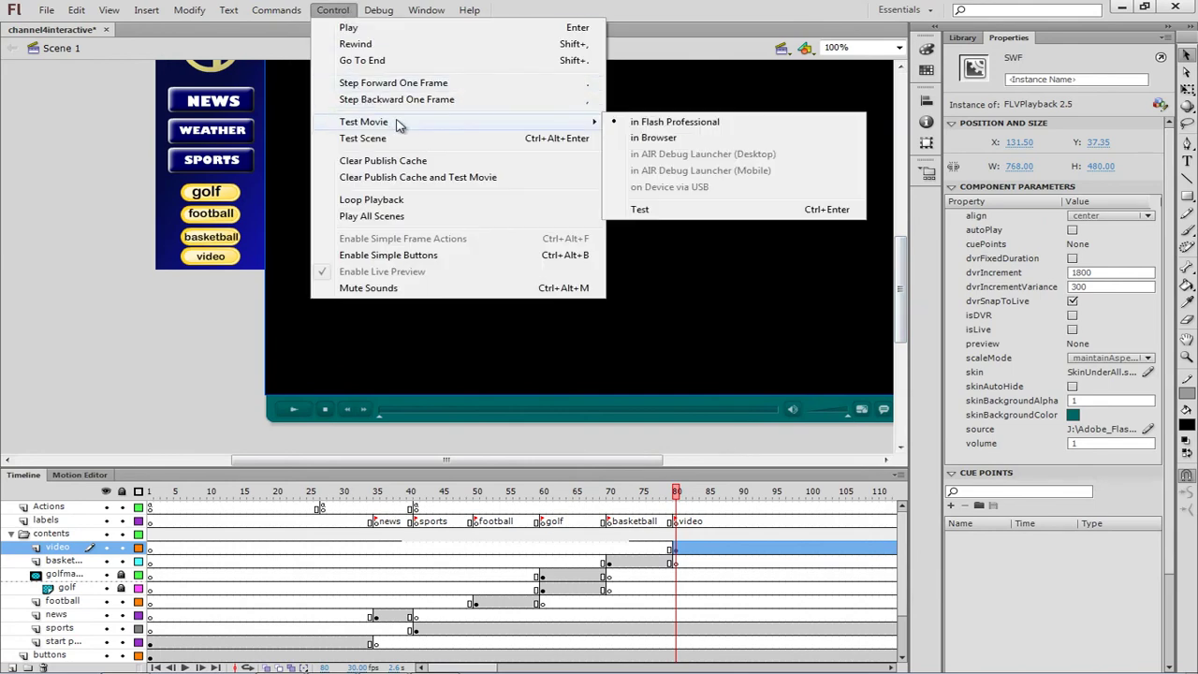
{"action": "left_click", "coordinate": [625, 17]}
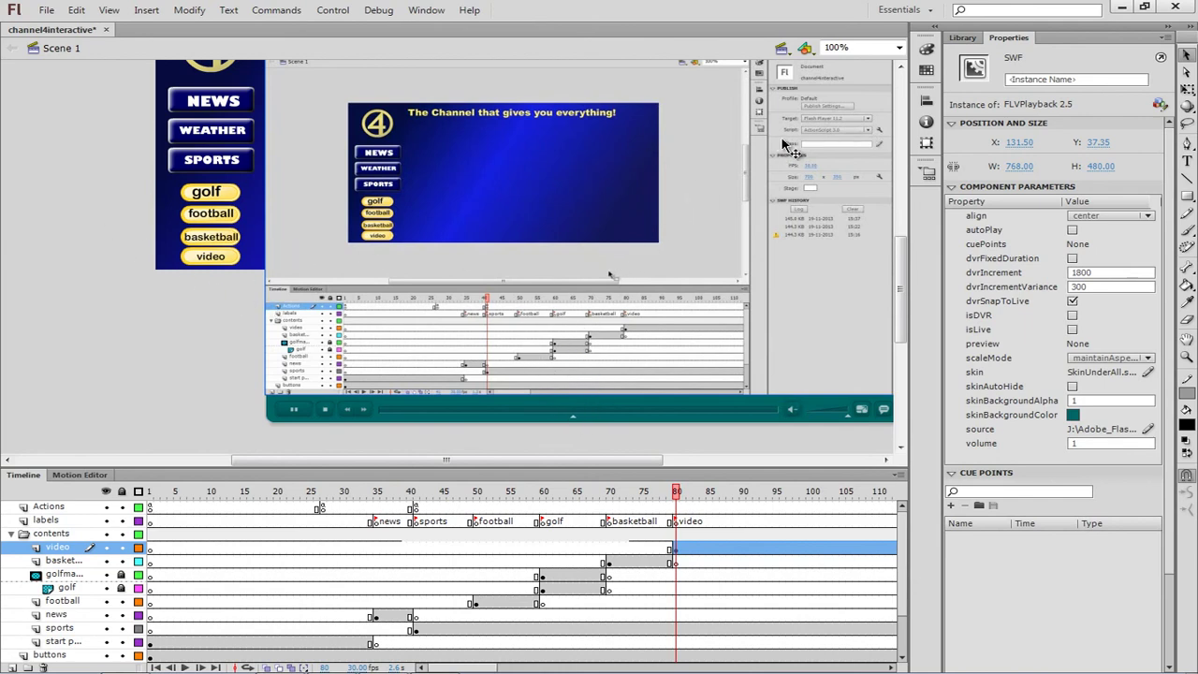
{"action": "left_click_drag", "start_coordinate": [903, 260], "coordinate": [902, 202]}
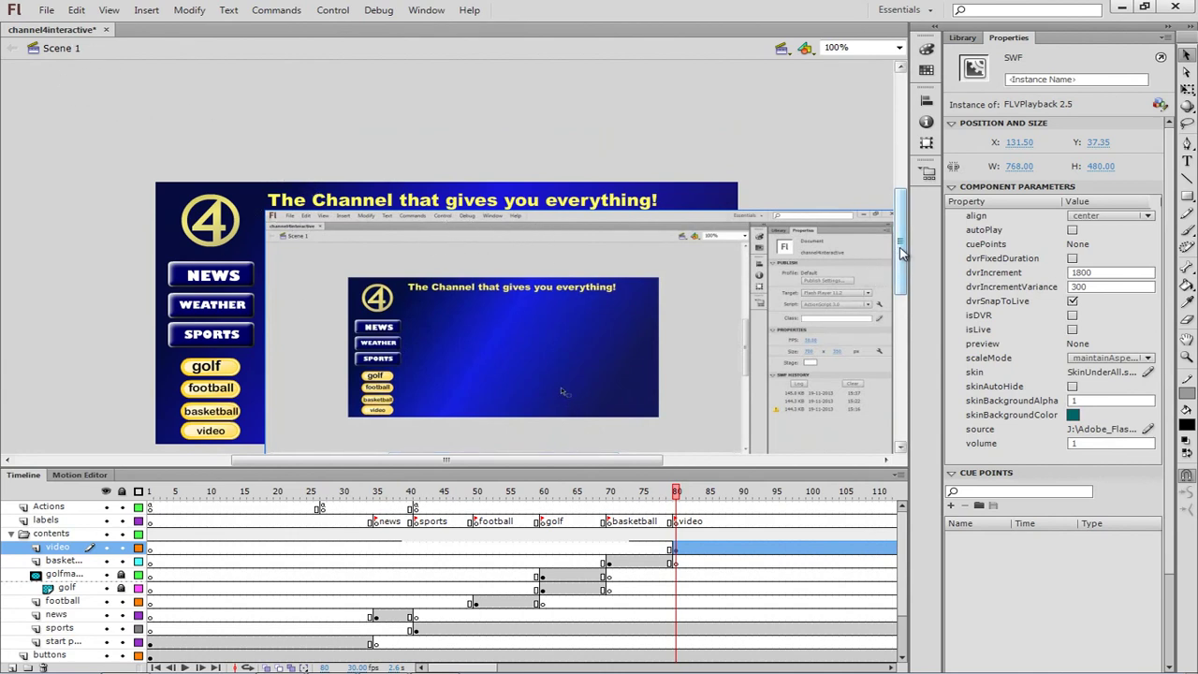
{"action": "left_click_drag", "start_coordinate": [902, 252], "coordinate": [902, 295]}
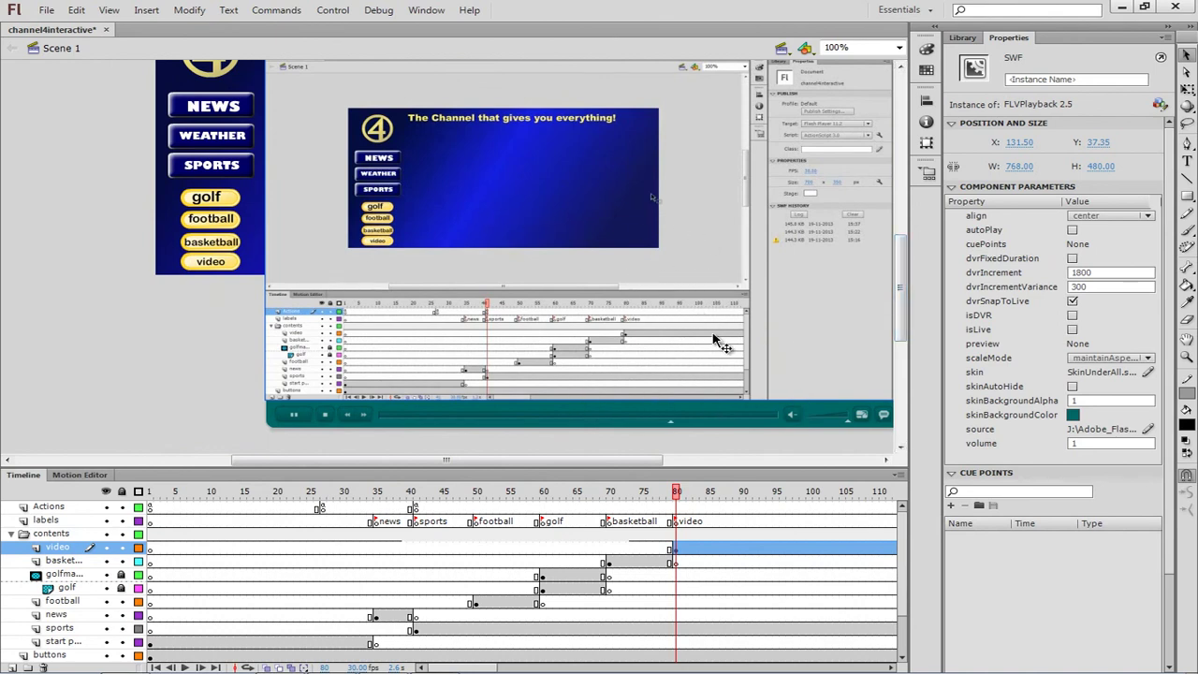
{"action": "left_click_drag", "start_coordinate": [902, 305], "coordinate": [904, 262]}
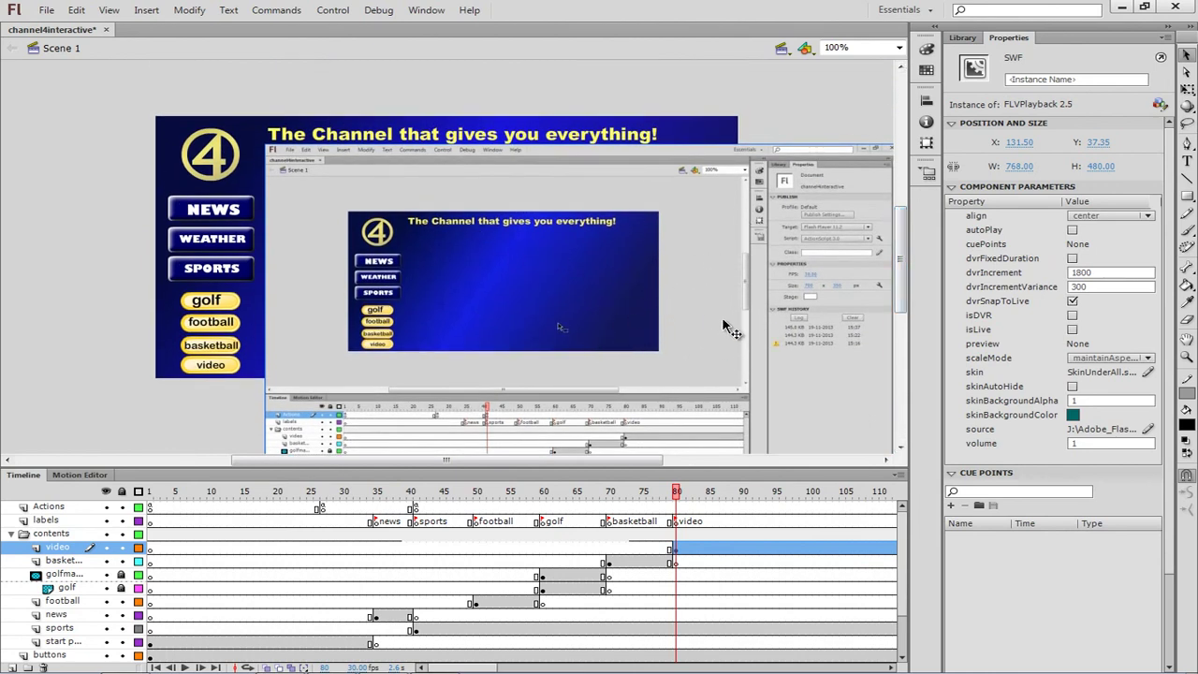
{"action": "left_click_drag", "start_coordinate": [904, 283], "coordinate": [912, 229]}
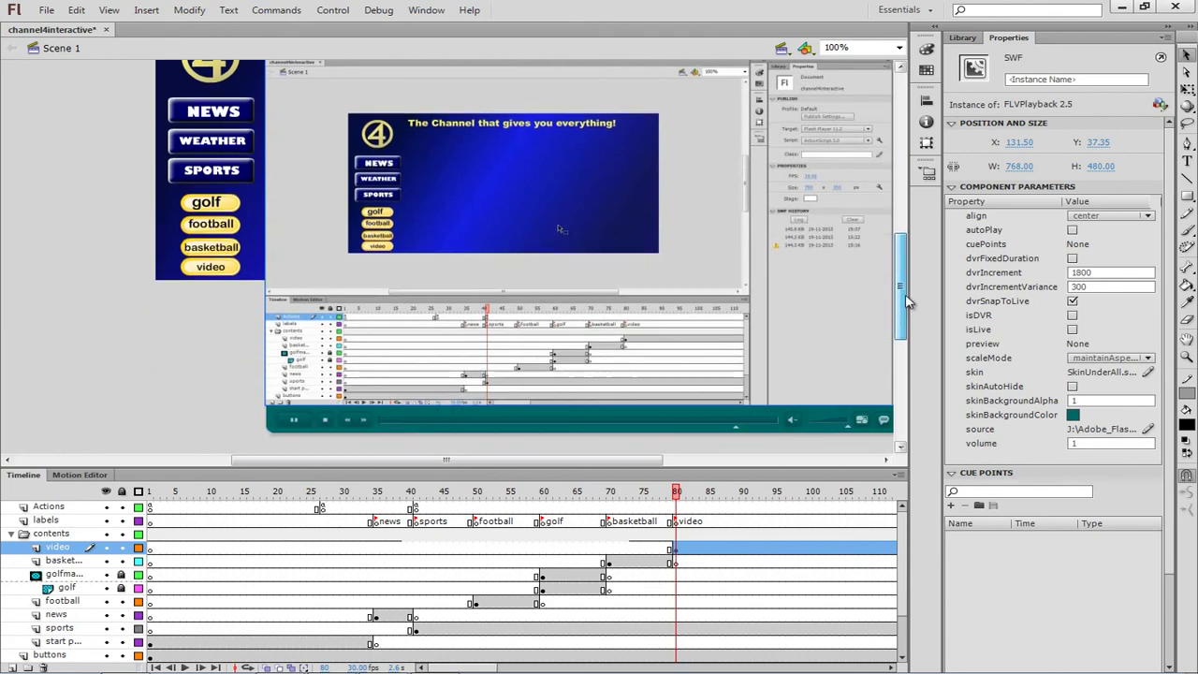